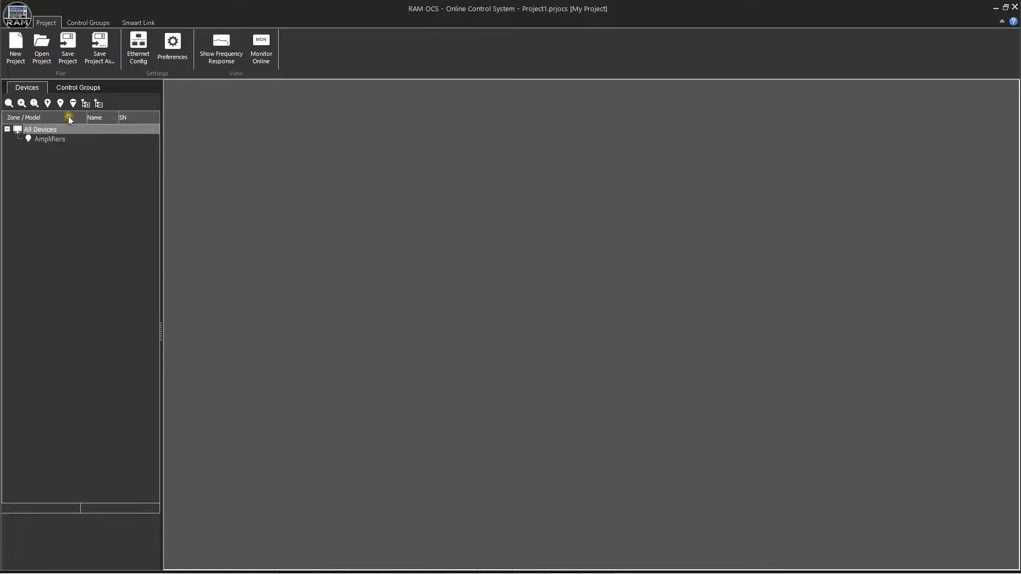
# - Search the network for devices, open the V12044 amplifier and show its DSP editing page
pyautogui.click(21, 103)
pyautogui.click(61, 150)
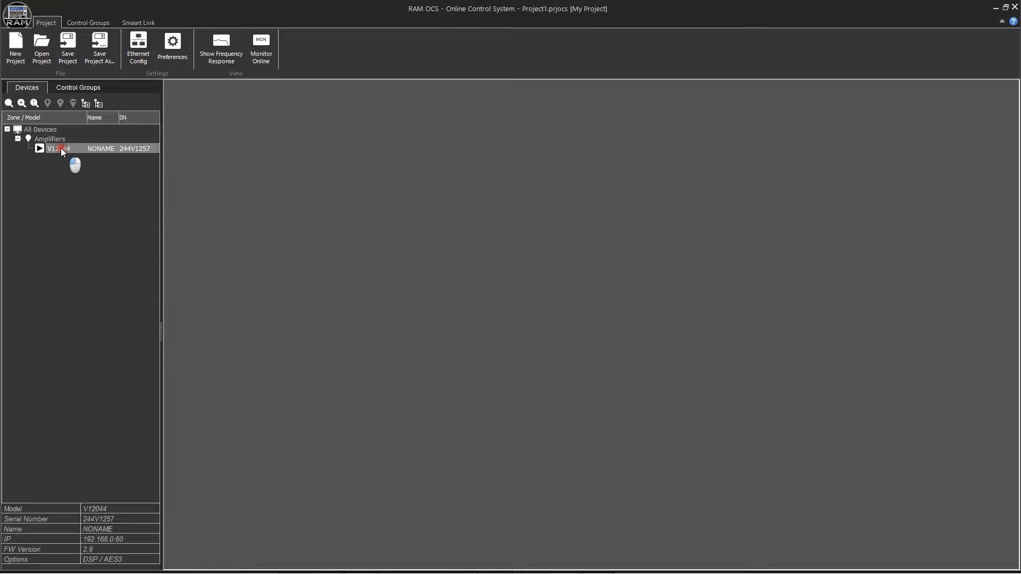
pyautogui.doubleClick(63, 151)
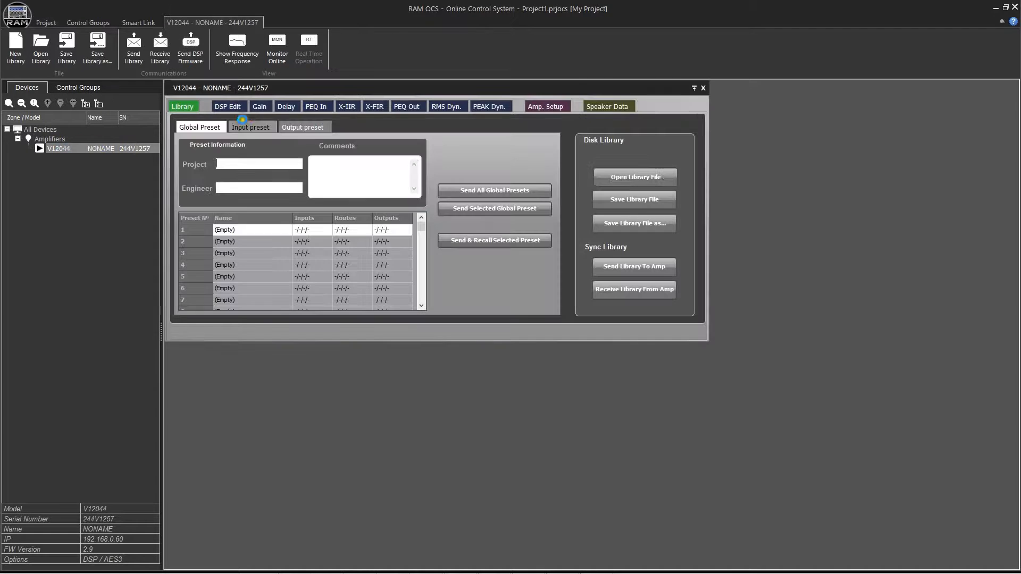
pyautogui.moveTo(298, 89); pyautogui.dragTo(328, 119)
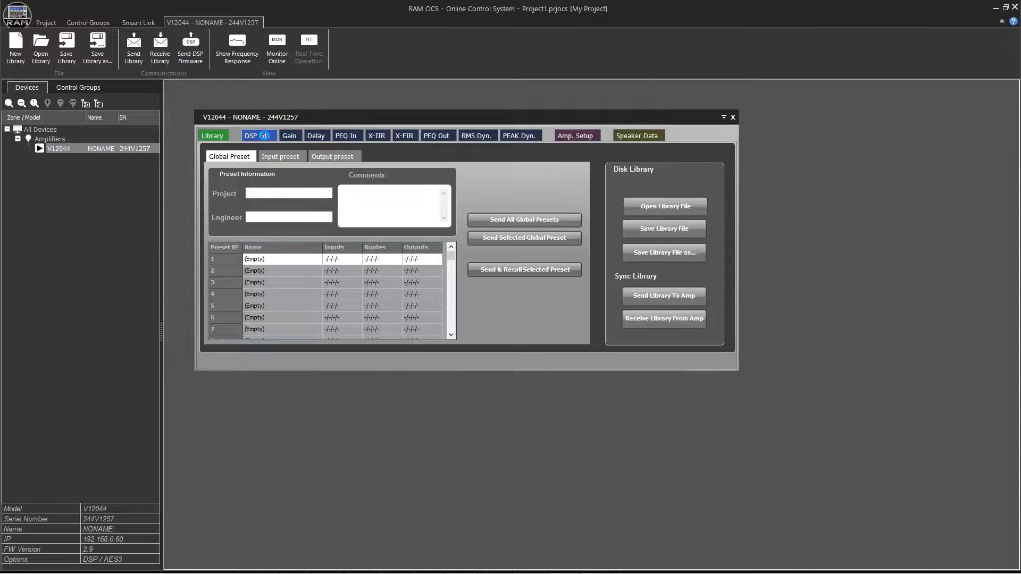
pyautogui.click(264, 136)
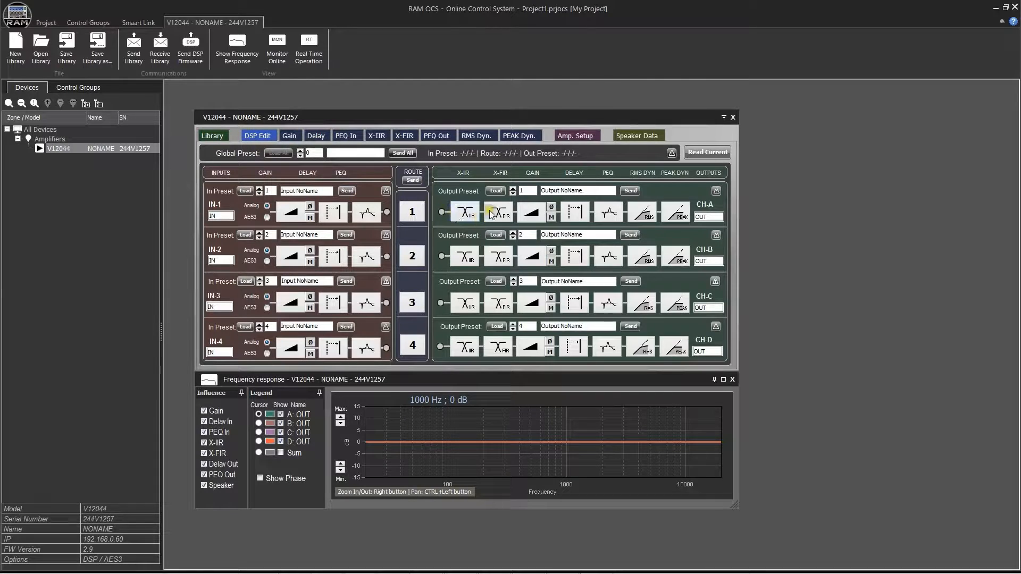
# - Route input 1 to output channels B, C and D, and send the routing to the amplifier
pyautogui.click(415, 260)
pyautogui.click(416, 260)
pyautogui.click(417, 263)
pyautogui.click(418, 308)
pyautogui.click(419, 308)
pyautogui.click(422, 346)
pyautogui.click(412, 180)
# - Name channel A's output preset 1 "Low SPK15" and label the channel's output "Low"
pyautogui.click(532, 192)
pyautogui.click(530, 191)
pyautogui.click(521, 192)
pyautogui.moveTo(543, 190); pyautogui.dragTo(613, 191)
pyautogui.write('L')
pyautogui.moveTo(718, 217); pyautogui.dragTo(680, 213)
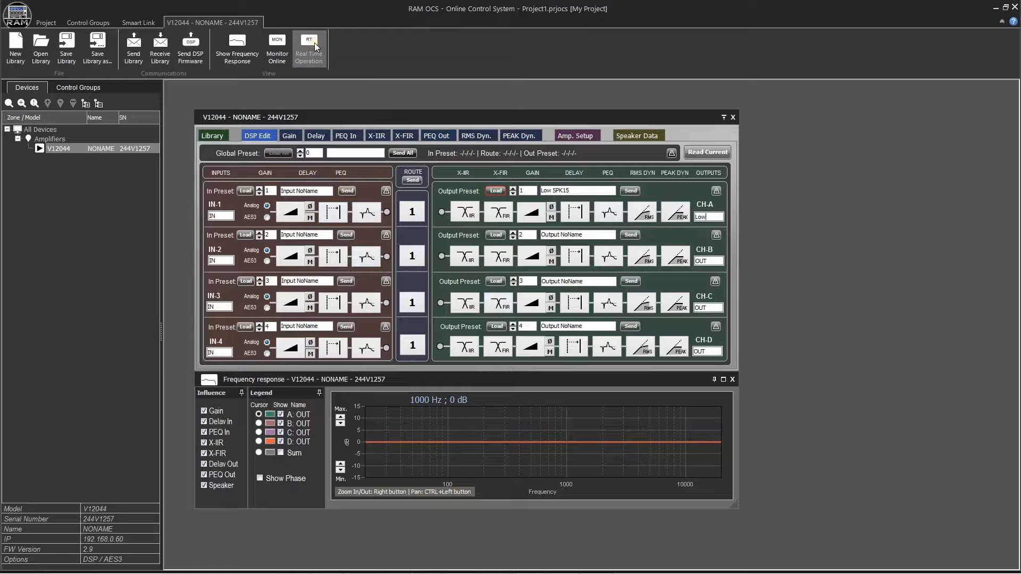
# - Turn on real-time operation and set channel A's IIR high-pass to Bessel, 25 Hz, order 2
pyautogui.click(309, 46)
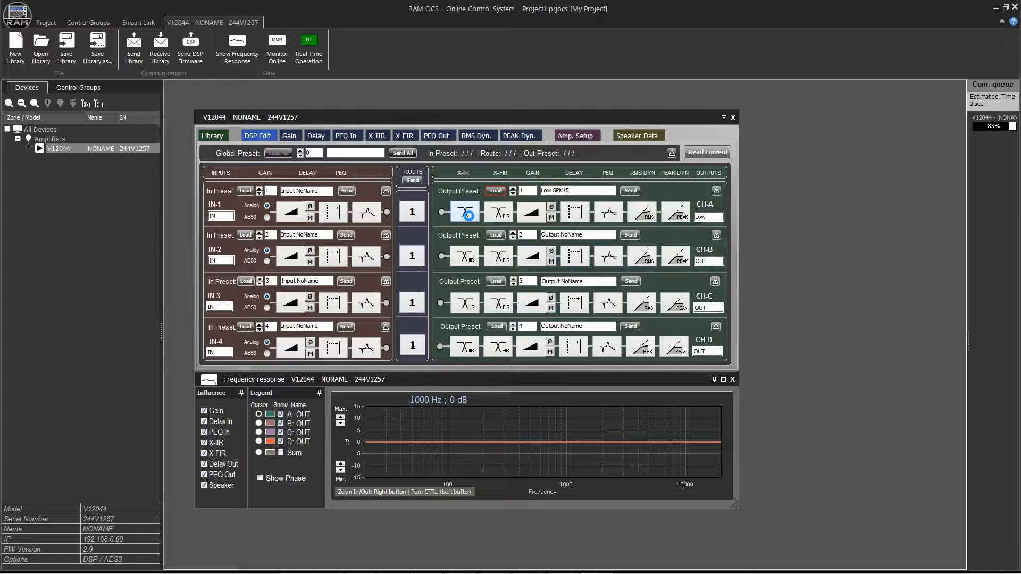
pyautogui.click(467, 214)
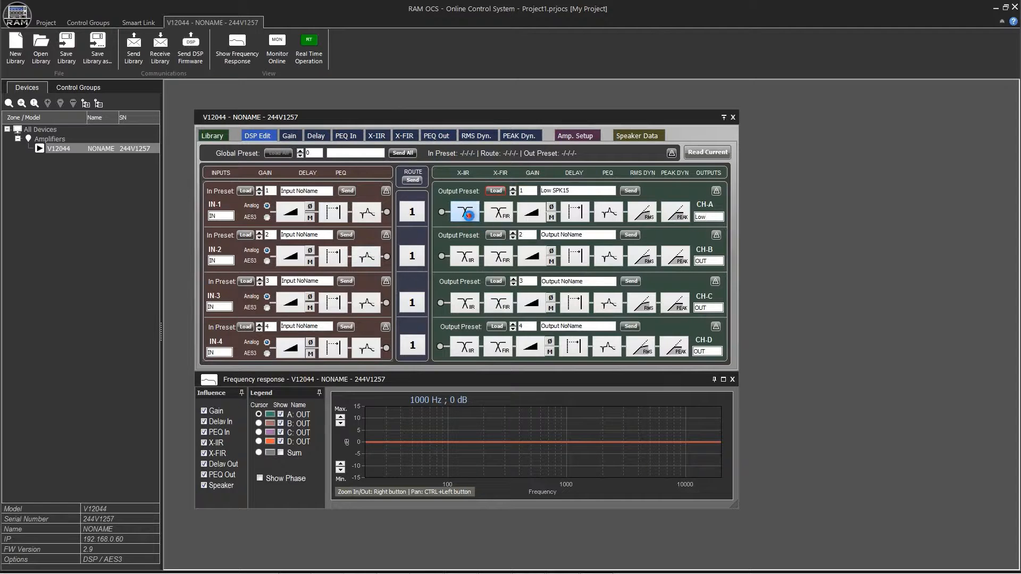
pyautogui.click(244, 264)
pyautogui.click(228, 286)
pyautogui.moveTo(237, 234); pyautogui.dragTo(211, 237)
pyautogui.write('25')
pyautogui.click(244, 264)
pyautogui.click(232, 293)
pyautogui.click(247, 297)
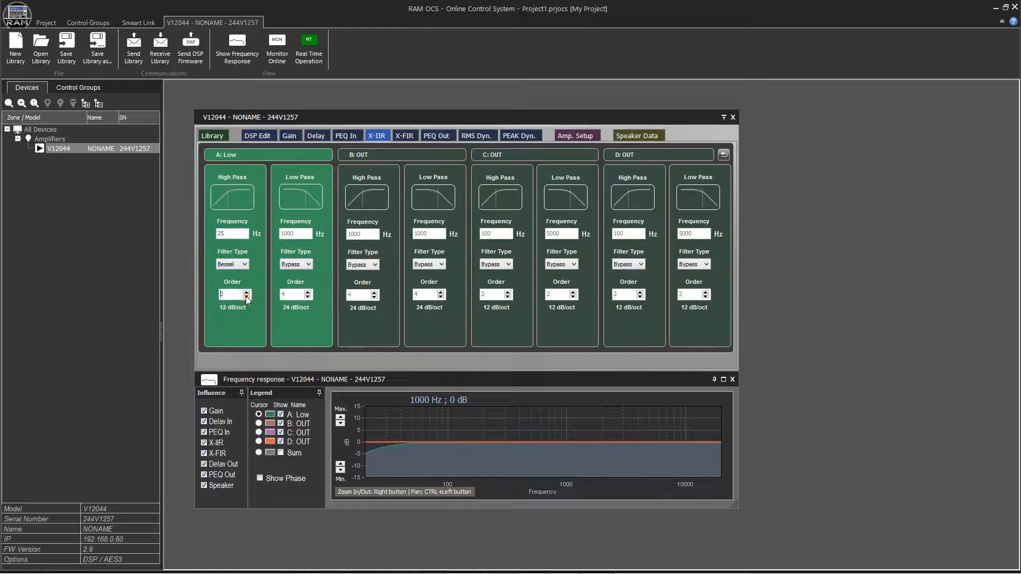
# - Set channel A's IIR low-pass to L-Riley, 90 Hz, order 8
pyautogui.click(298, 264)
pyautogui.click(292, 285)
pyautogui.moveTo(311, 234); pyautogui.dragTo(255, 238)
pyautogui.write('90')
pyautogui.click(308, 292)
pyautogui.click(308, 292)
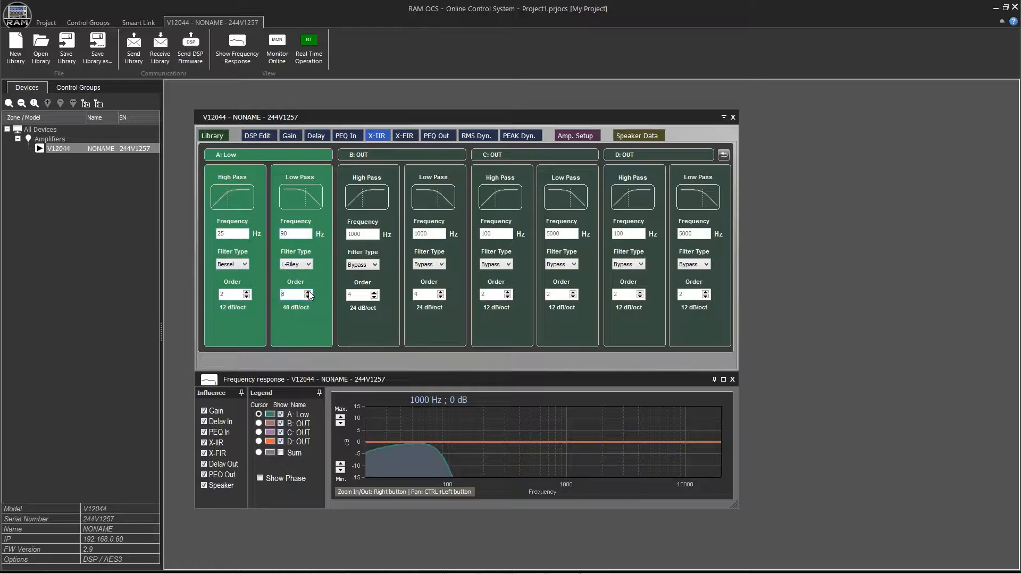
# - Set channel A's output EQ filter 1 to Parametric Q const at 40 Hz, Q 7.0 and 4.2 dB gain
pyautogui.click(439, 136)
pyautogui.click(469, 218)
pyautogui.click(445, 232)
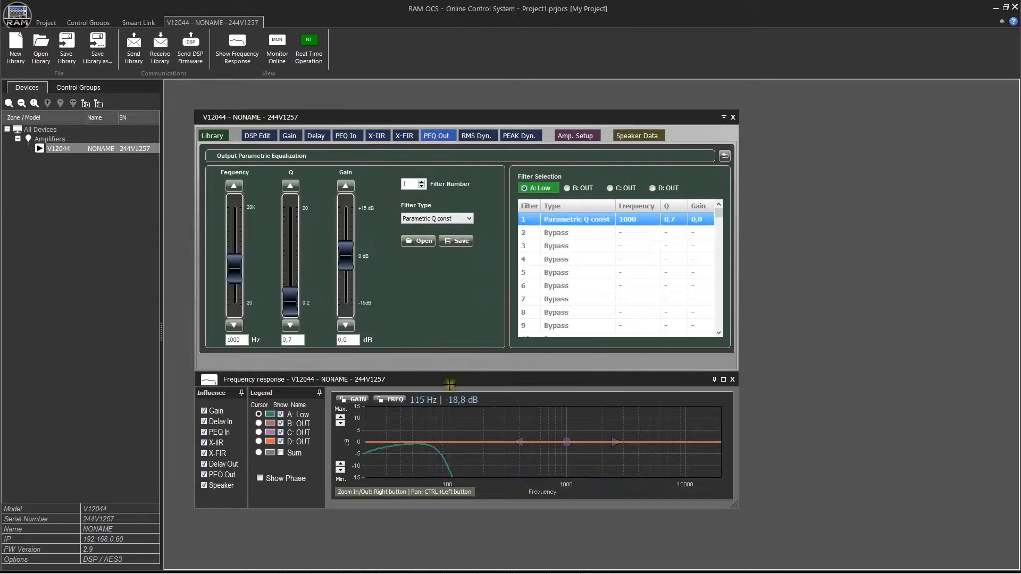
pyautogui.moveTo(566, 442); pyautogui.dragTo(412, 442)
# - Set channel A's output EQ filter 2 to Parametric Q const at 64 Hz, Q 16.0 and -3.1 dB gain
pyautogui.click(575, 232)
pyautogui.click(469, 218)
pyautogui.click(445, 232)
pyautogui.moveTo(566, 442); pyautogui.dragTo(428, 449)
pyautogui.moveTo(477, 447); pyautogui.dragTo(454, 451)
pyautogui.moveTo(429, 448); pyautogui.dragTo(447, 453)
# - Set channel A's output EQ filter 3 to Parametric Q const at 30 Hz, Q 15.5 and 2.0 dB gain
pyautogui.click(524, 250)
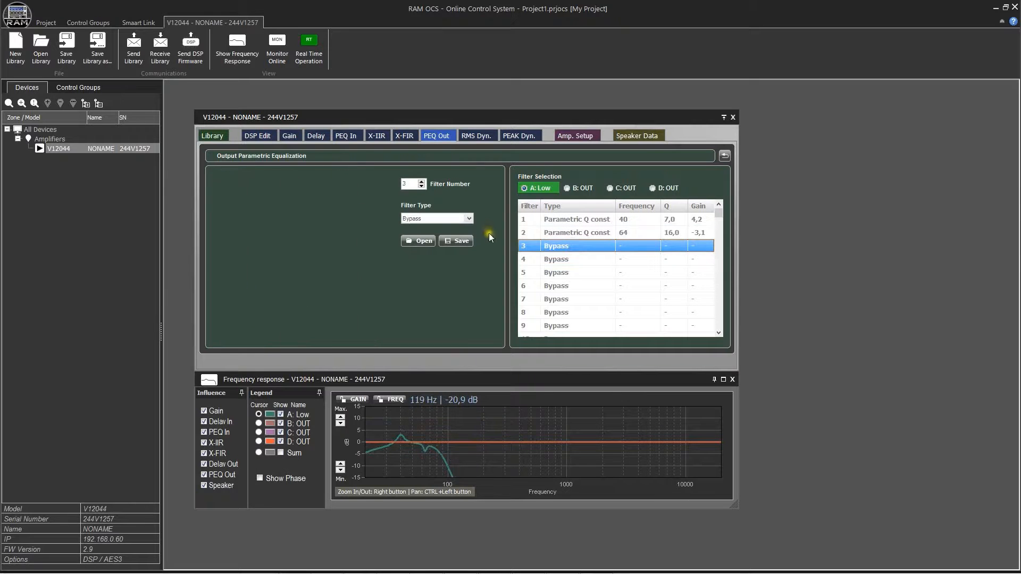
pyautogui.click(469, 218)
pyautogui.click(445, 231)
pyautogui.moveTo(566, 442); pyautogui.dragTo(410, 439)
pyautogui.moveTo(387, 440); pyautogui.dragTo(386, 438)
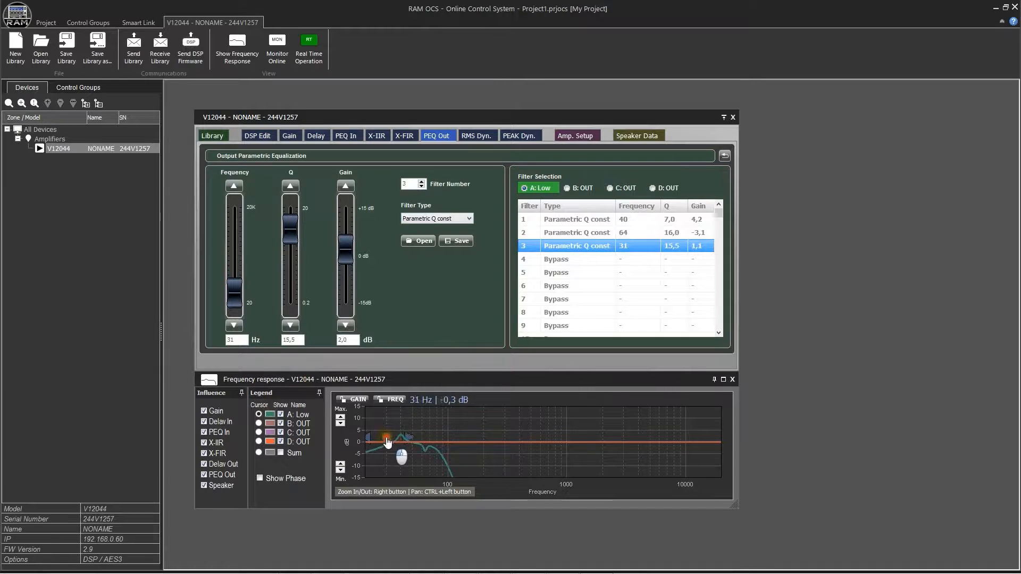
# - Set channel A's output EQ filter 4 to Shelv High 6dB at 81 Hz with 5.2 dB gain
pyautogui.click(573, 259)
pyautogui.click(469, 219)
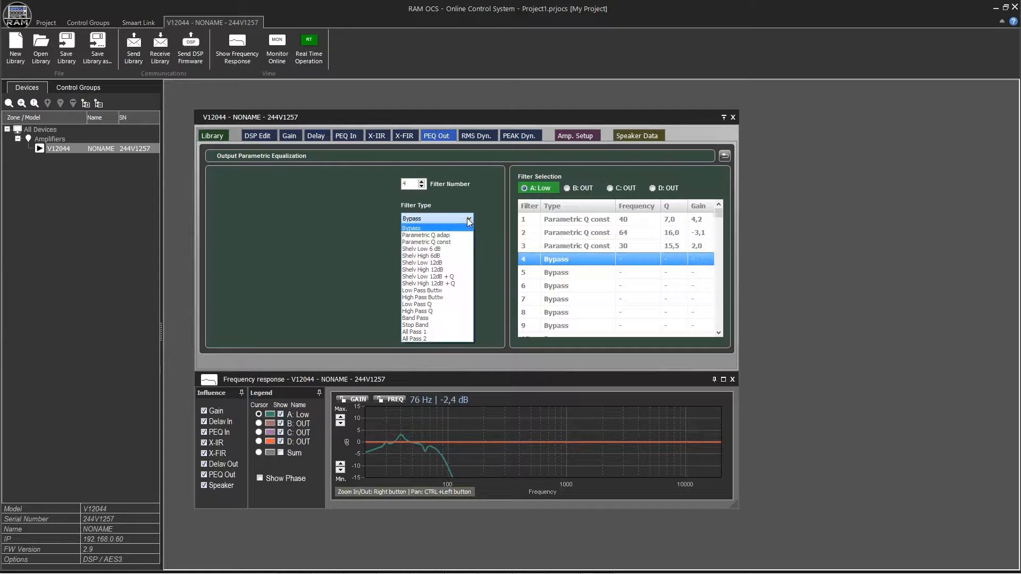
pyautogui.click(447, 256)
pyautogui.moveTo(566, 443); pyautogui.dragTo(438, 430)
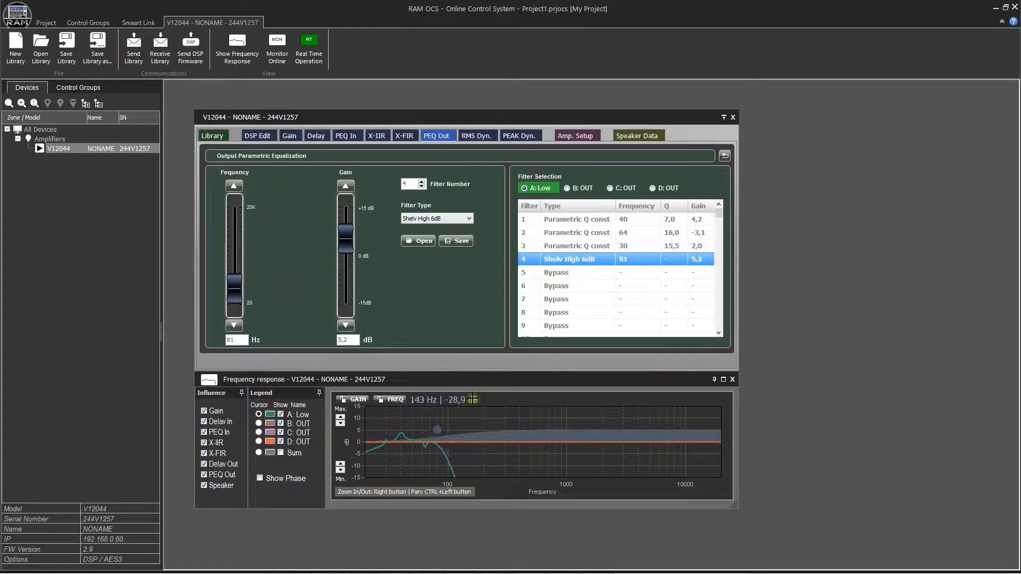
# - Set channel A's RMS detector to Limiter with an 800 W RMS limit and 4 ohm impedance
pyautogui.click(476, 136)
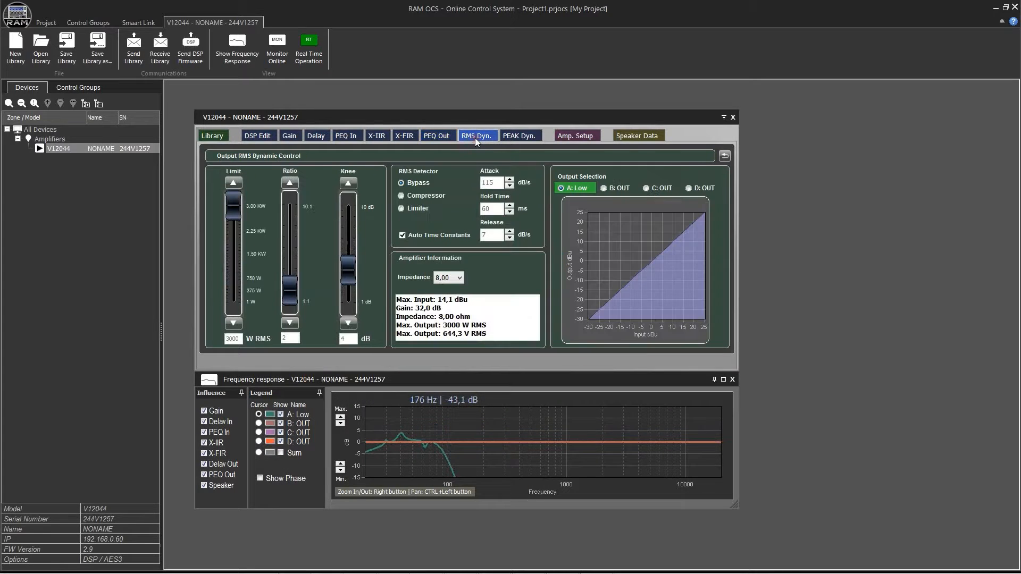
pyautogui.click(413, 209)
pyautogui.click(233, 339)
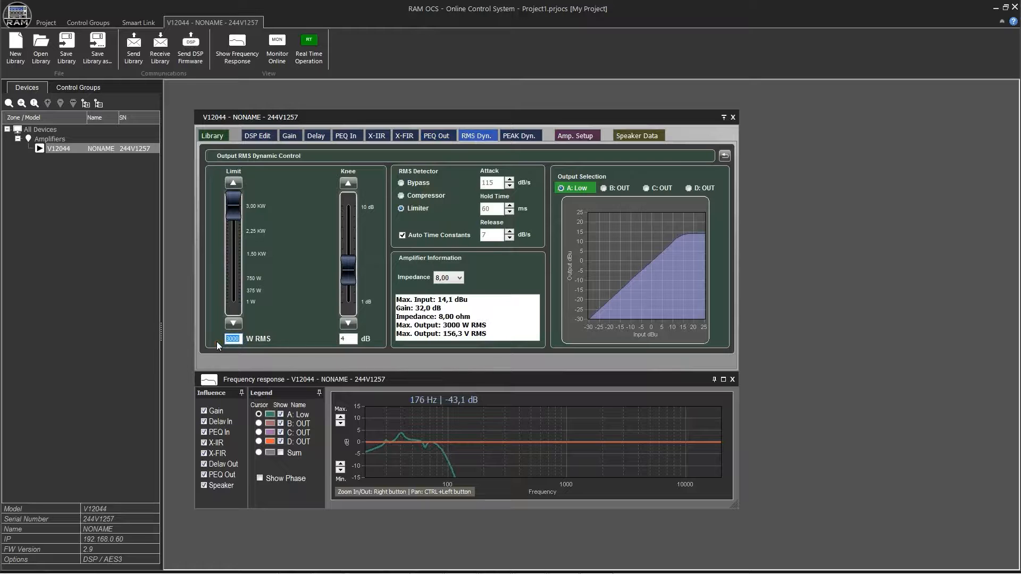
pyautogui.click(459, 278)
pyautogui.click(451, 306)
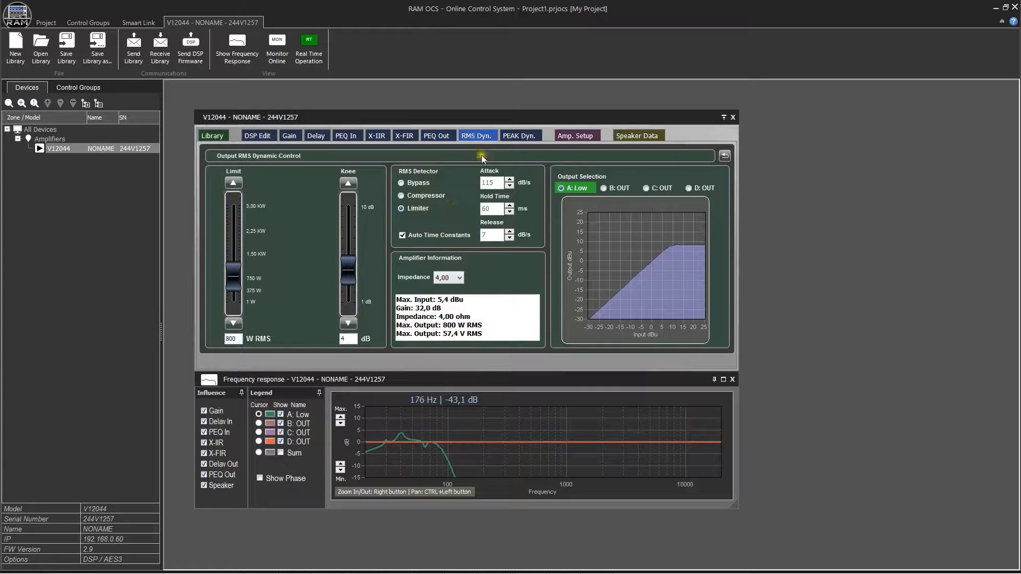
# - Set channel A's peak detector to Limiter with a limit of 1600 W peak
pyautogui.click(515, 136)
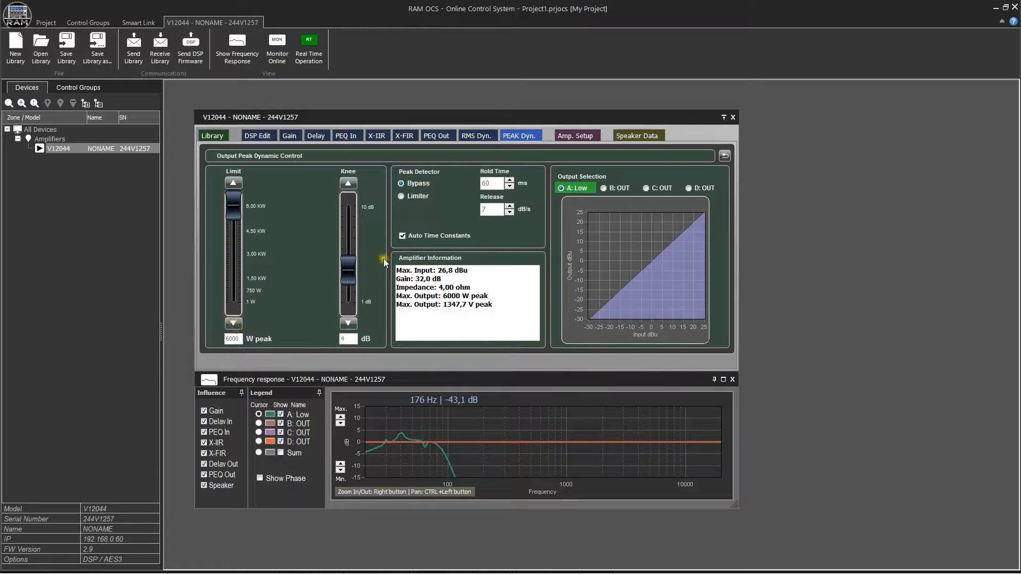
pyautogui.click(414, 197)
pyautogui.click(234, 338)
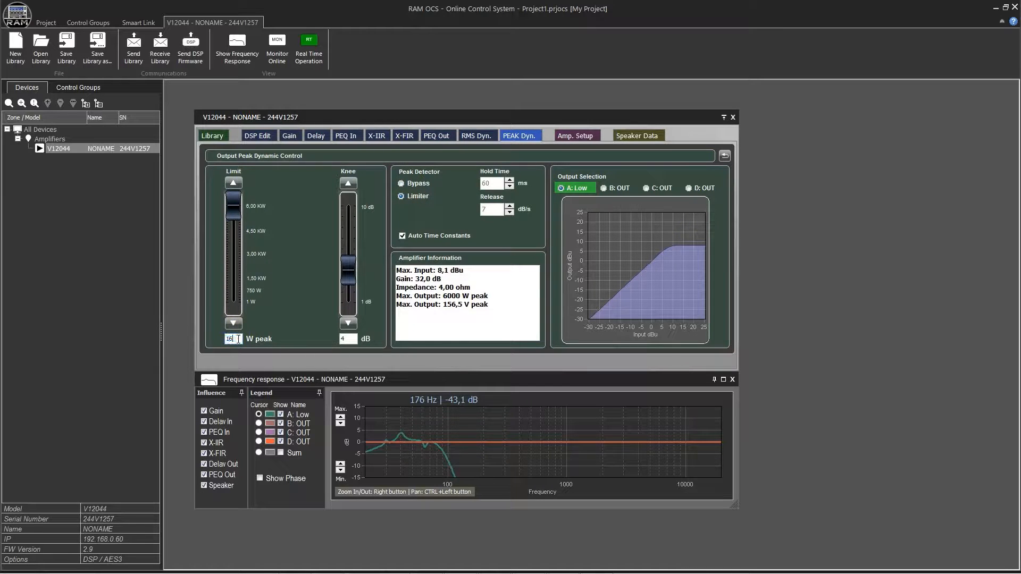
pyautogui.write('1600')
pyautogui.press('Return')
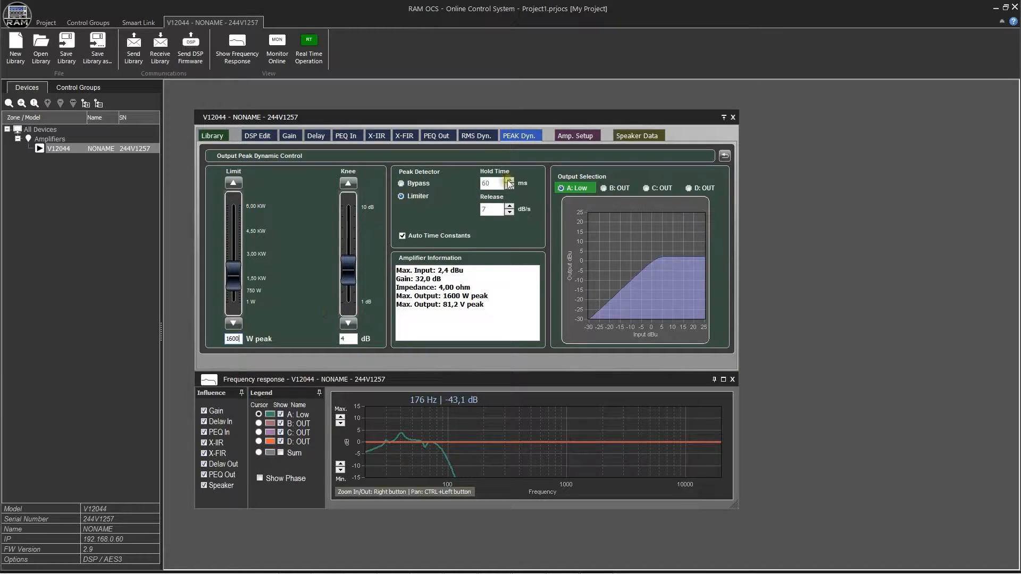
# - Check the amplifier setup page and send channel A's Low SPK15 output preset to the amplifier
pyautogui.click(577, 137)
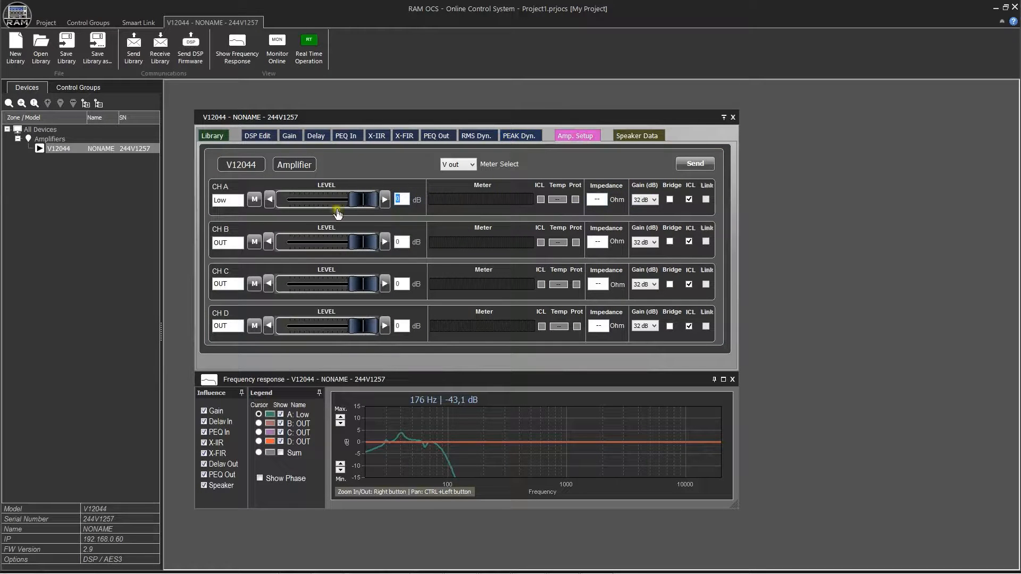
pyautogui.click(258, 136)
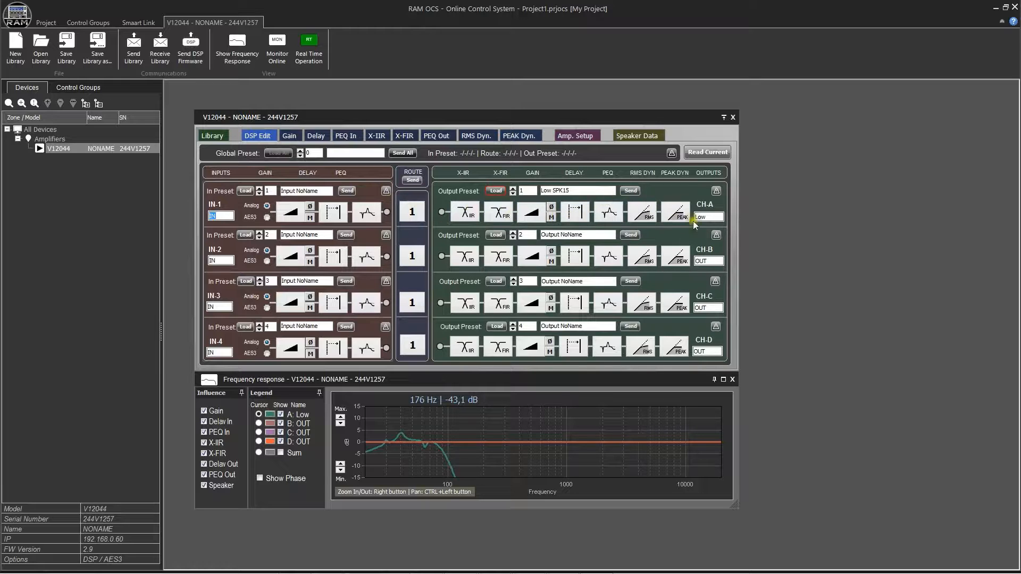
pyautogui.click(630, 192)
# - Name channel B's output preset 2 "Mid S8" and label the channel's output "Mid"
pyautogui.doubleClick(523, 234)
pyautogui.press('Tab')
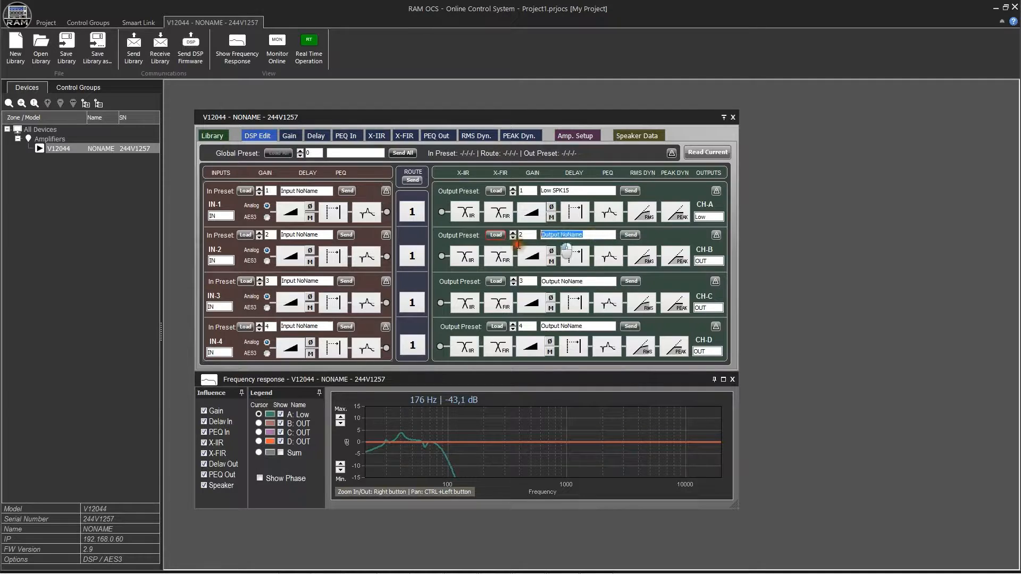
pyautogui.write('Mid S8')
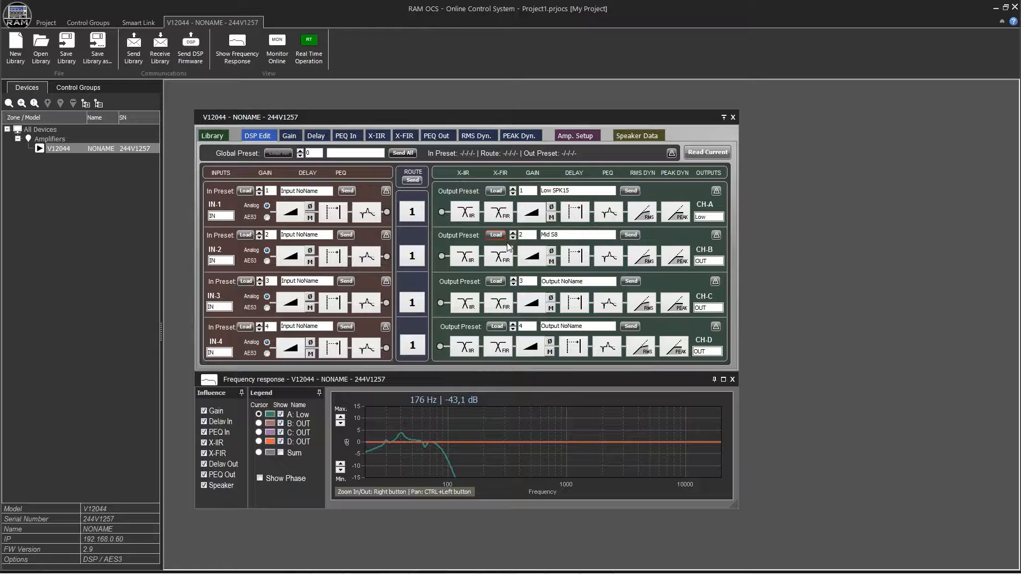
pyautogui.click(701, 261)
# - Set channel B's IIR high-pass to L-Riley, 90 Hz, order 8
pyautogui.click(467, 255)
pyautogui.click(374, 265)
pyautogui.click(363, 297)
pyautogui.doubleClick(357, 234)
pyautogui.write('90')
pyautogui.click(374, 292)
# - Set channel B's IIR low-pass to L-Riley, 4000 Hz, order 8
pyautogui.click(441, 265)
pyautogui.click(429, 297)
pyautogui.click(441, 292)
# - Set channel B's EQ filter 1 to Parametric Q adap (210 Hz, Q 4.5, 2.9 dB) and filter 2 to Shelv High 6dB (723 Hz, -3.6 dB)
pyautogui.click(436, 136)
pyautogui.moveTo(567, 442); pyautogui.dragTo(486, 430)
pyautogui.moveTo(534, 431); pyautogui.dragTo(599, 433)
pyautogui.click(556, 232)
pyautogui.click(457, 219)
pyautogui.click(453, 258)
# - Set channel B's EQ filter 3 to Parametric Q const (632 Hz, Q 3.5, 2.9 dB) and filter 4 to Shelv Low 6 dB (1370 Hz, -1.8 dB)
pyautogui.click(557, 246)
pyautogui.click(459, 219)
pyautogui.click(452, 243)
pyautogui.click(557, 260)
pyautogui.click(459, 218)
pyautogui.click(452, 250)
# - Set channel B's output EQ filter 5 to Parametric Q const at 2113 Hz, Q 6.5 and 5.4 dB gain
pyautogui.click(558, 273)
pyautogui.click(459, 219)
pyautogui.click(452, 243)
pyautogui.moveTo(644, 434); pyautogui.dragTo(605, 429)
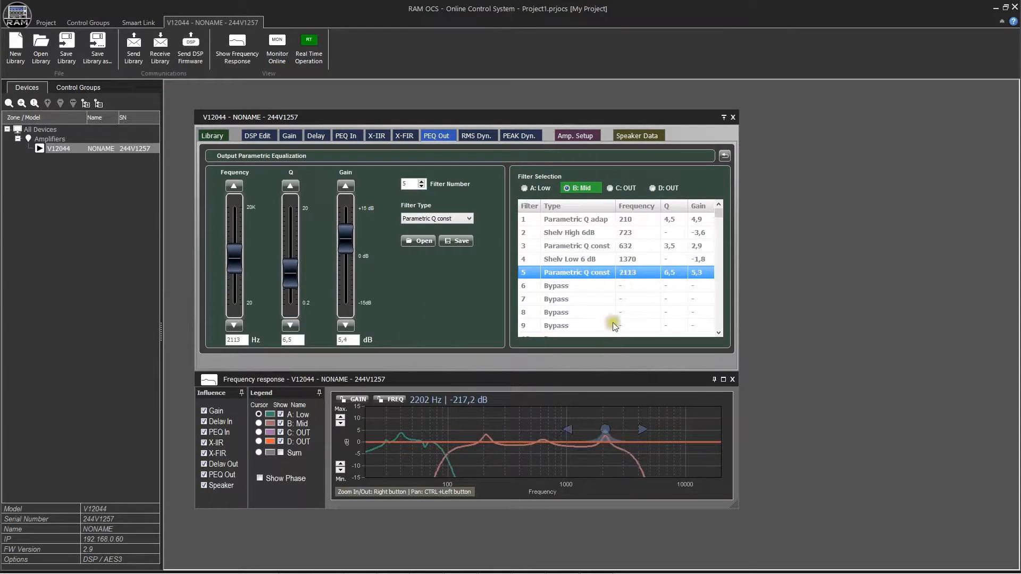
# - Set channel B's RMS detector to Limiter with a limit of 600 W RMS, and return to DSP editing
pyautogui.click(476, 136)
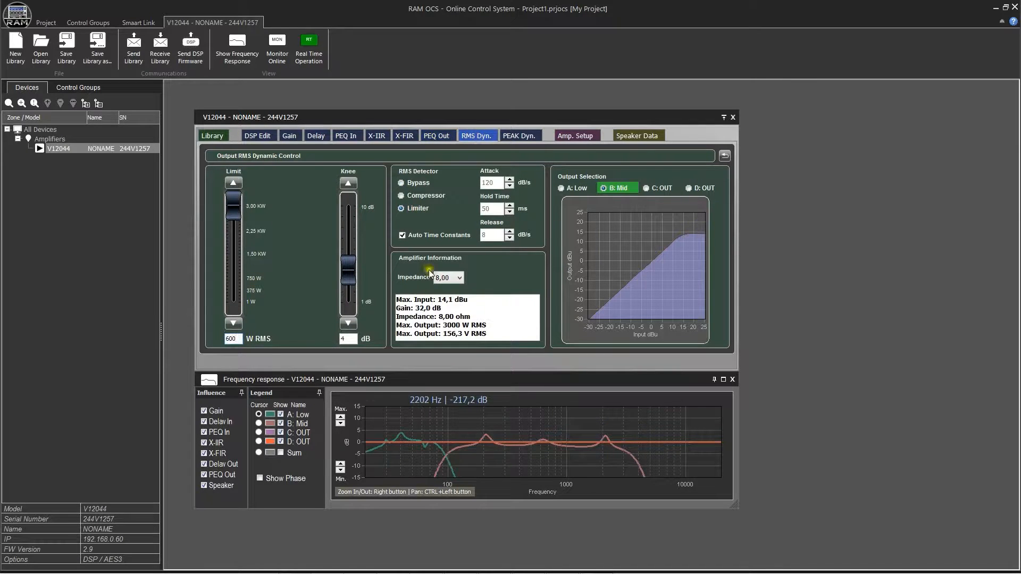
pyautogui.click(257, 136)
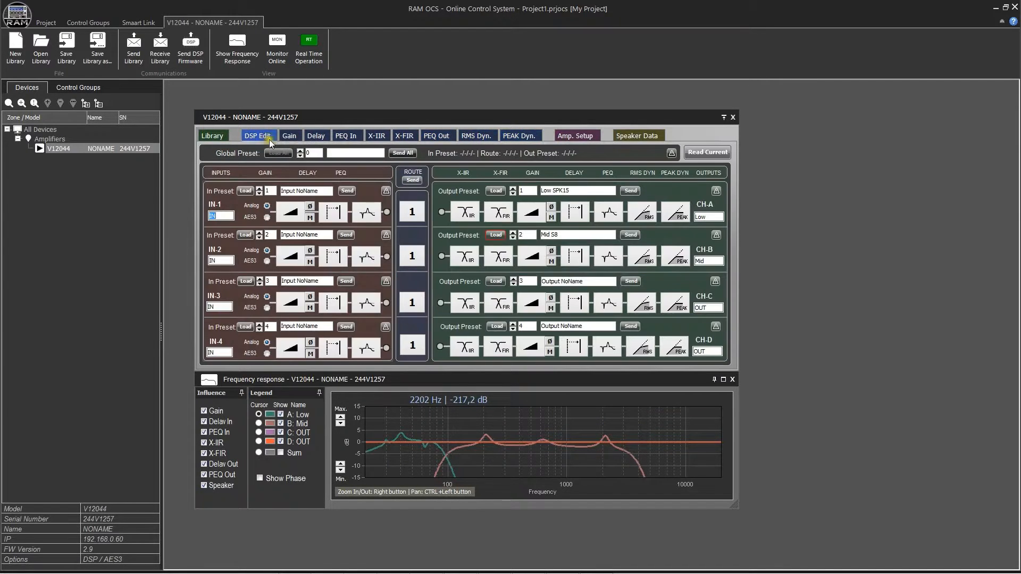
# - Name channel C's output preset 3 "Drv 2x4" and label the channel's output "High"
pyautogui.moveTo(589, 282); pyautogui.dragTo(530, 282)
pyautogui.write('Drv 244')
pyautogui.moveTo(714, 308); pyautogui.dragTo(687, 310)
pyautogui.write('High')
# - Enable channel C's IIR high-pass filter at 4000 Hz, order 8
pyautogui.click(380, 140)
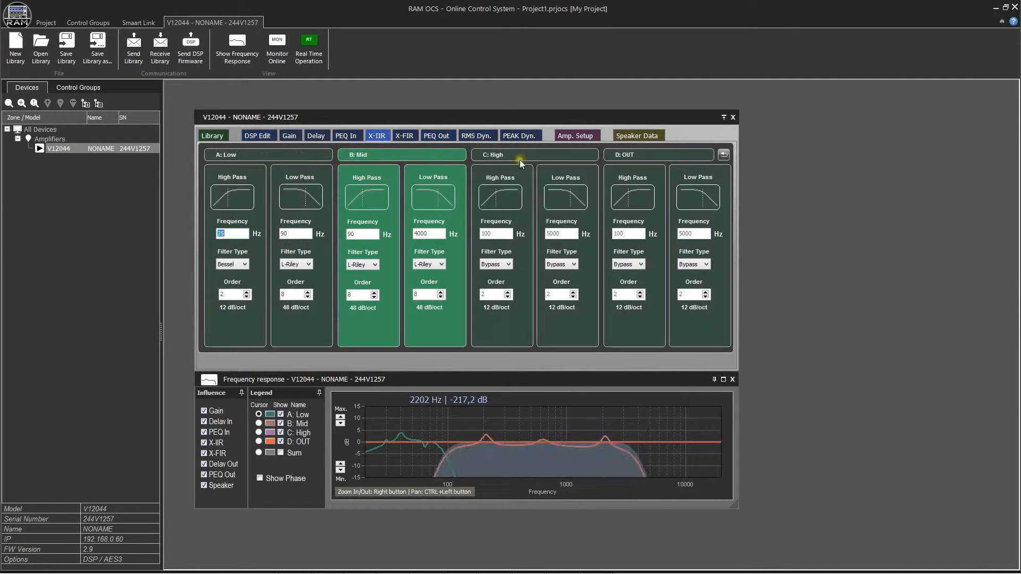
pyautogui.click(496, 265)
pyautogui.click(494, 288)
pyautogui.moveTo(500, 234); pyautogui.dragTo(463, 240)
pyautogui.write('4000')
pyautogui.moveTo(495, 294); pyautogui.dragTo(476, 294)
pyautogui.write('8')
pyautogui.click(550, 266)
pyautogui.click(560, 288)
pyautogui.click(573, 264)
pyautogui.click(556, 272)
# - Set channel C's output EQ filter 1 to Parametric Q const at 6705 Hz, Q 6.0 and 4.0 dB gain
pyautogui.click(437, 136)
pyautogui.click(553, 219)
pyautogui.click(452, 219)
pyautogui.click(437, 234)
pyautogui.moveTo(566, 442); pyautogui.dragTo(665, 432)
pyautogui.moveTo(717, 434); pyautogui.dragTo(706, 434)
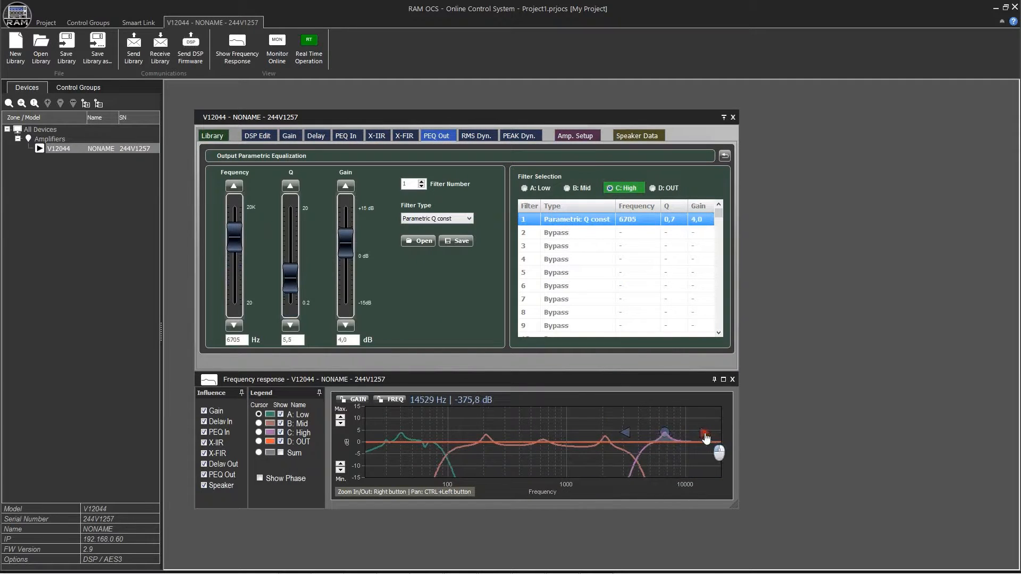
# - Set channel C's output EQ filter 2 to Parametric Q const at 9326 Hz, Q 8.5 and -2.5 dB gain
pyautogui.click(582, 232)
pyautogui.click(454, 218)
pyautogui.click(457, 241)
pyautogui.moveTo(566, 442); pyautogui.dragTo(649, 453)
pyautogui.moveTo(682, 454); pyautogui.dragTo(682, 448)
# - Set channel C's output EQ filter 3 to Shelv High 12dB, boosting the top of the treble range
pyautogui.click(580, 246)
pyautogui.click(454, 218)
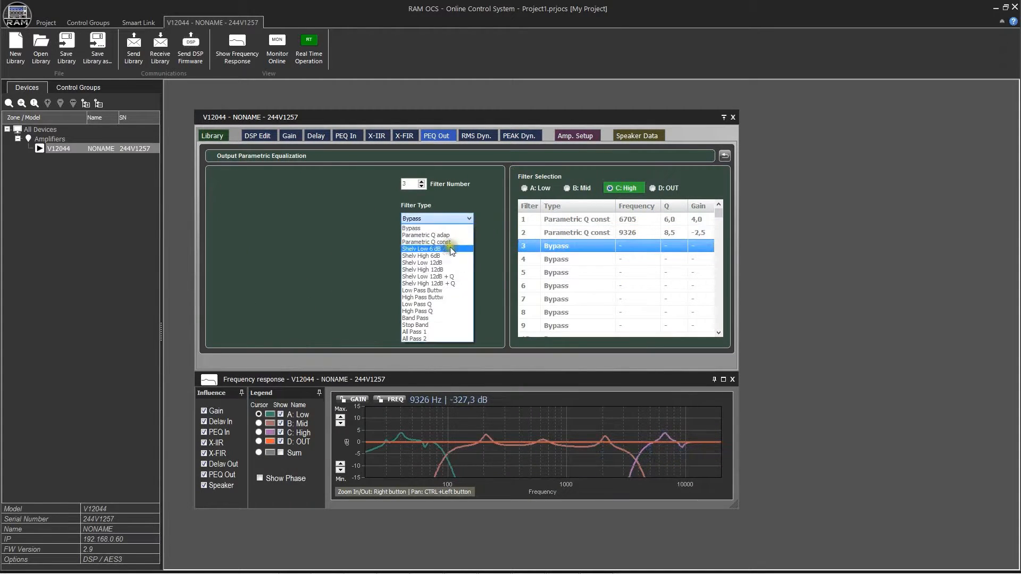
pyautogui.click(461, 271)
pyautogui.moveTo(566, 442); pyautogui.dragTo(682, 424)
# - Set channel C's RMS detector to Limiter, toggle Auto Time Constants and set the limit to 400 W RMS
pyautogui.click(485, 138)
pyautogui.click(410, 208)
pyautogui.click(407, 234)
pyautogui.doubleClick(233, 338)
pyautogui.write('400')
pyautogui.press('Return')
# - Set channel C's peak detector to Limiter, toggle Auto Time Constants and set the limit to 800 W peak
pyautogui.click(513, 138)
pyautogui.click(411, 196)
pyautogui.click(417, 237)
pyautogui.doubleClick(233, 339)
pyautogui.write('800')
pyautogui.click(526, 305)
# - Check the amplifier setup page and send channel C's Drv 2x4 output preset to the amplifier
pyautogui.click(575, 137)
pyautogui.click(264, 138)
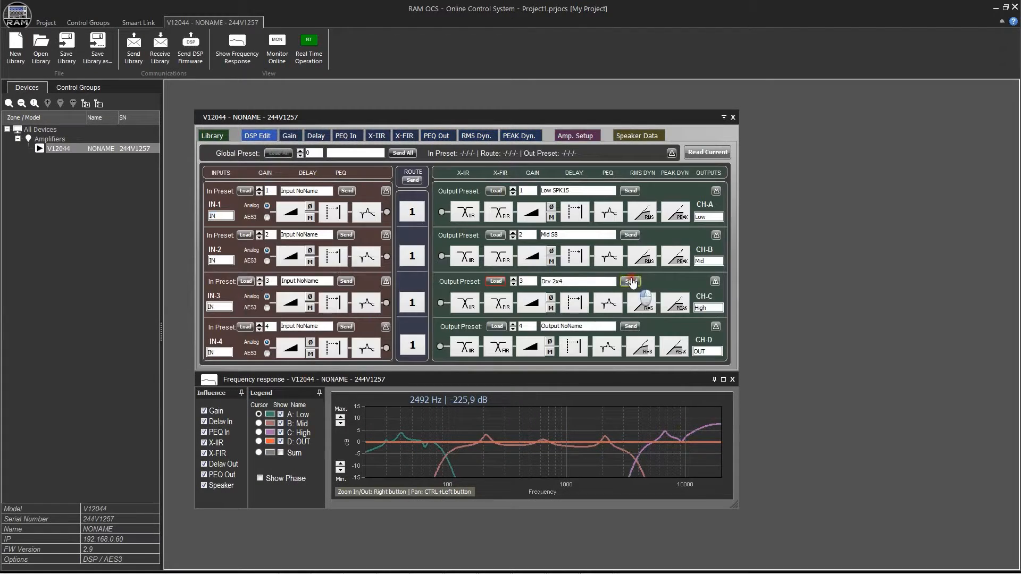
# - Open the gain controls, and move and enlarge the frequency response window while viewing the Sum curve temporarily
pyautogui.click(290, 135)
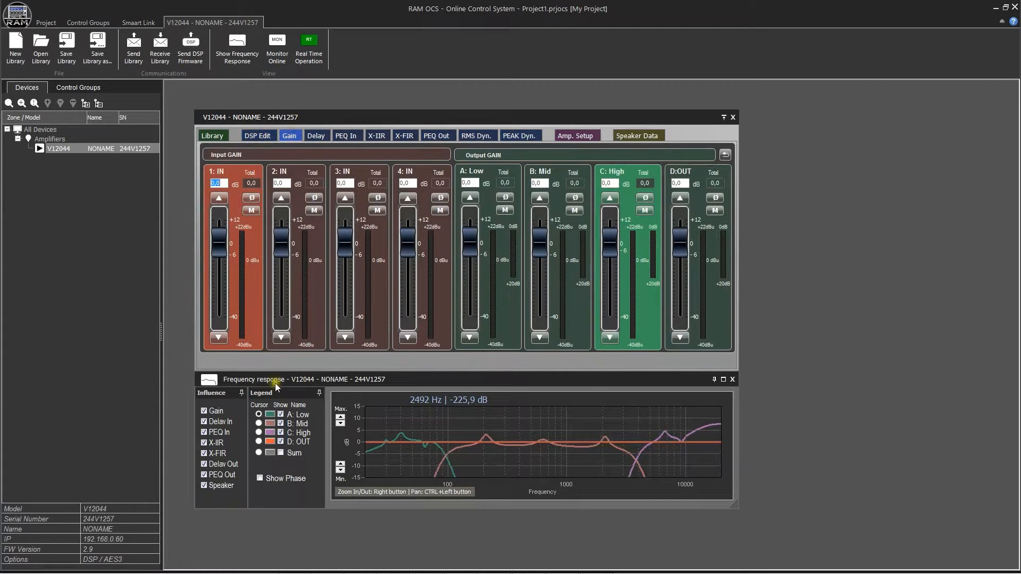
pyautogui.click(281, 453)
pyautogui.moveTo(585, 379); pyautogui.dragTo(578, 391)
pyautogui.moveTo(730, 520); pyautogui.dragTo(754, 540)
pyautogui.click(273, 464)
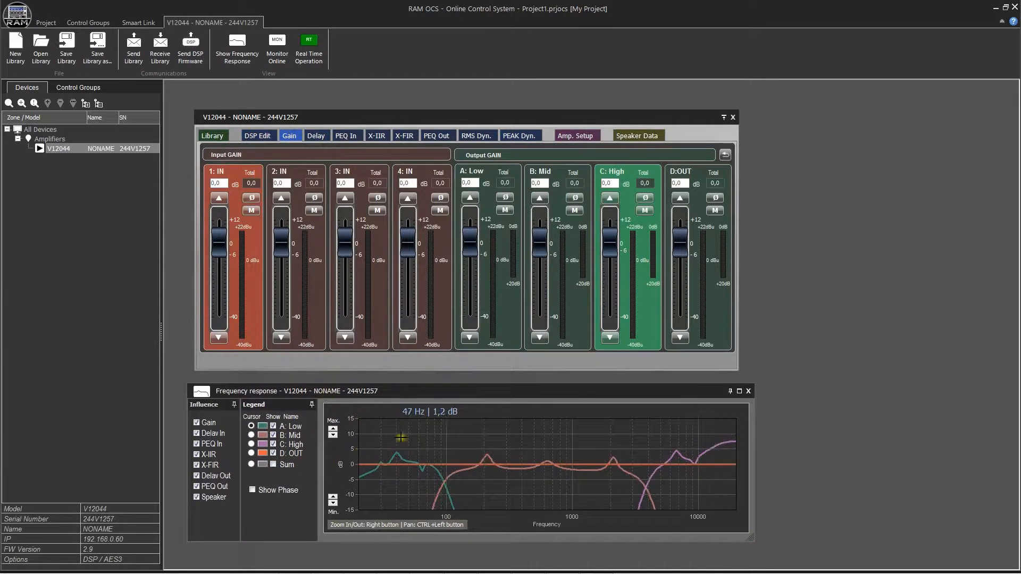
# - Raise the output gain of Mid slightly and of Low further, and lower the output gain of High
pyautogui.moveTo(541, 242); pyautogui.dragTo(541, 240)
pyautogui.moveTo(471, 243); pyautogui.dragTo(472, 234)
pyautogui.moveTo(611, 243); pyautogui.dragTo(608, 254)
# - Adjust the output delays of the Mid and High channels
pyautogui.click(316, 136)
pyautogui.moveTo(546, 314); pyautogui.dragTo(546, 307)
pyautogui.moveTo(610, 312); pyautogui.dragTo(619, 309)
# - Send channel A's updated Low SPK15 preset to the amplifier and load output preset 1 into channel B
pyautogui.click(260, 136)
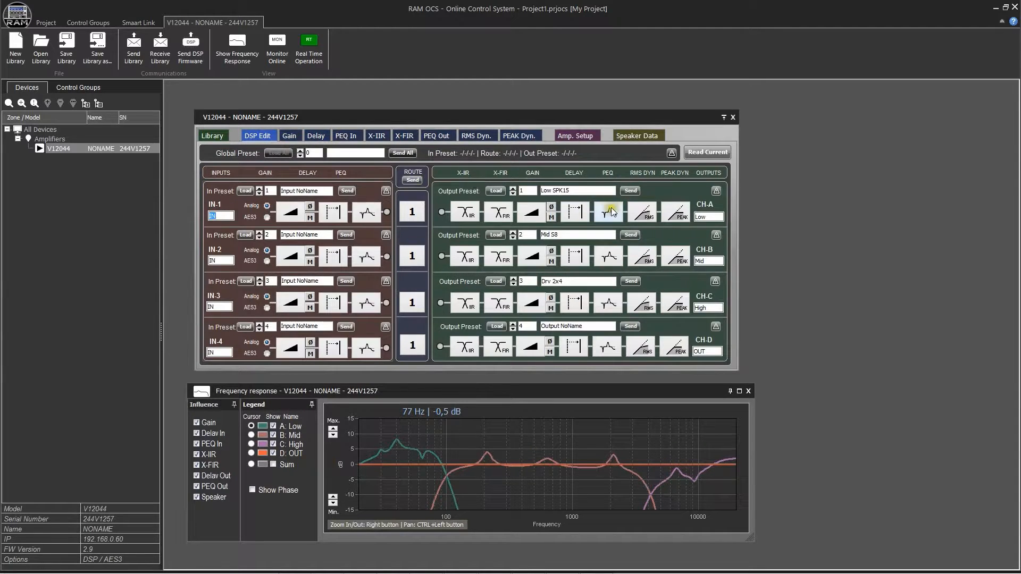
pyautogui.click(631, 190)
pyautogui.click(513, 238)
pyautogui.click(495, 235)
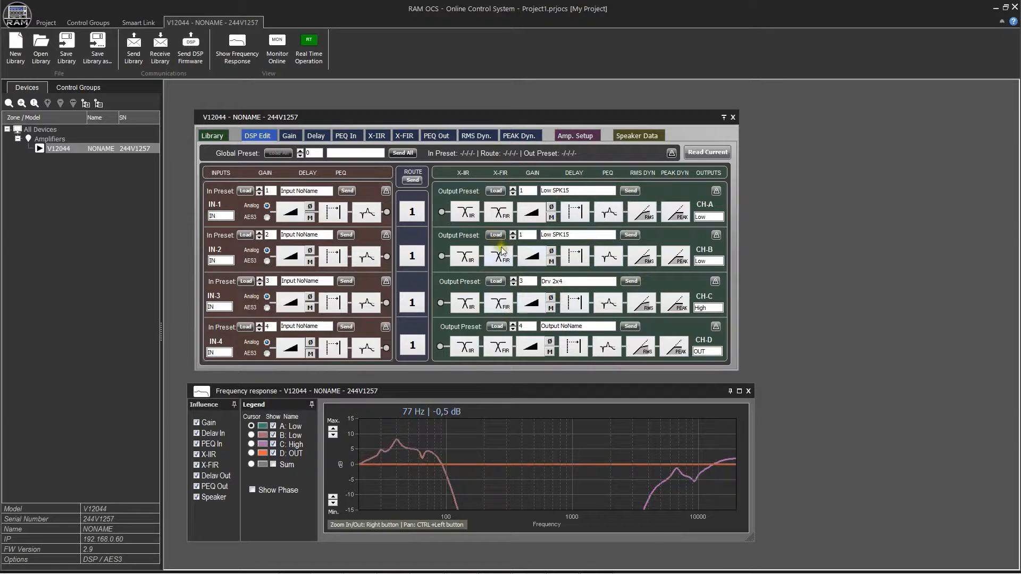
# - Load output preset 2 (Mid S8) into channel C and output preset 3 (Drv 2x4) into channel D
pyautogui.click(514, 284)
pyautogui.click(496, 283)
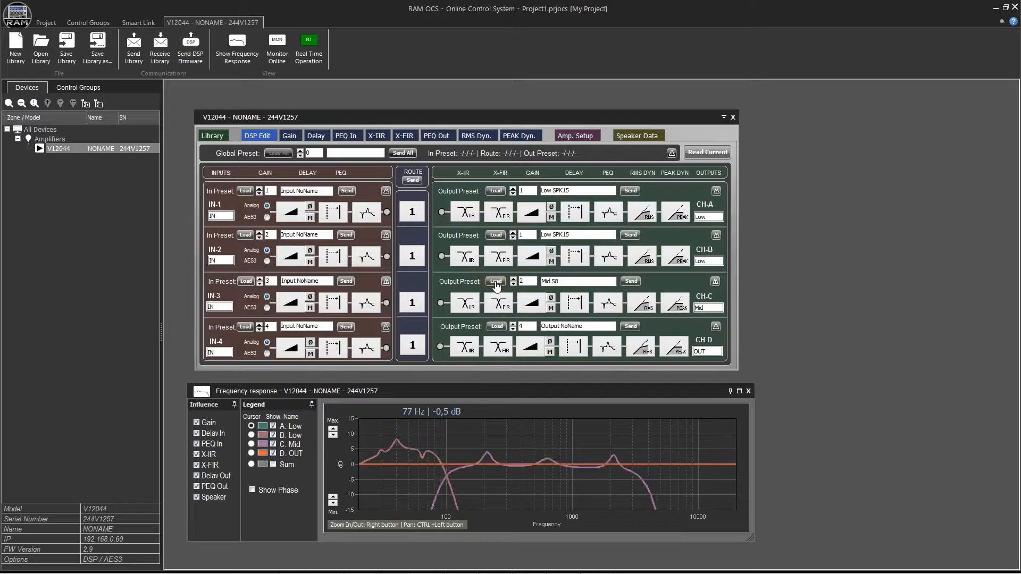
pyautogui.click(512, 329)
pyautogui.click(502, 327)
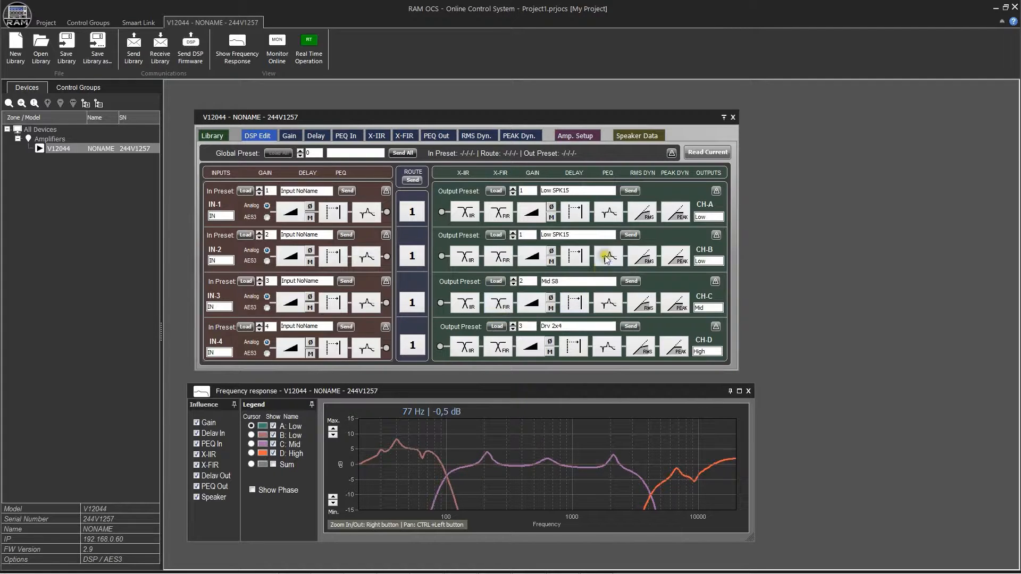
# - Send the output presets of channels A, B, C and D to the amplifier
pyautogui.click(630, 191)
pyautogui.click(631, 234)
pyautogui.click(630, 281)
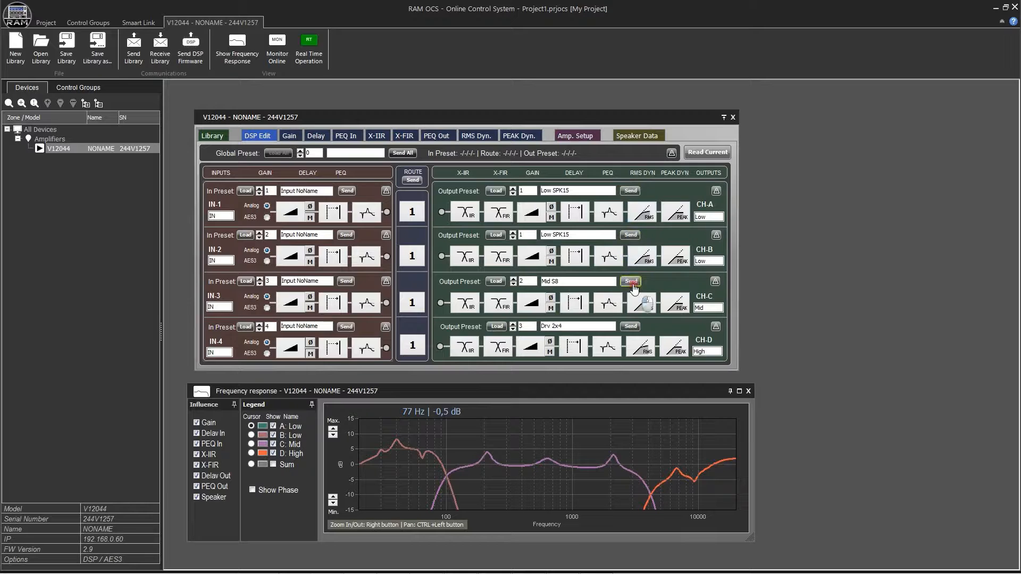
pyautogui.click(630, 327)
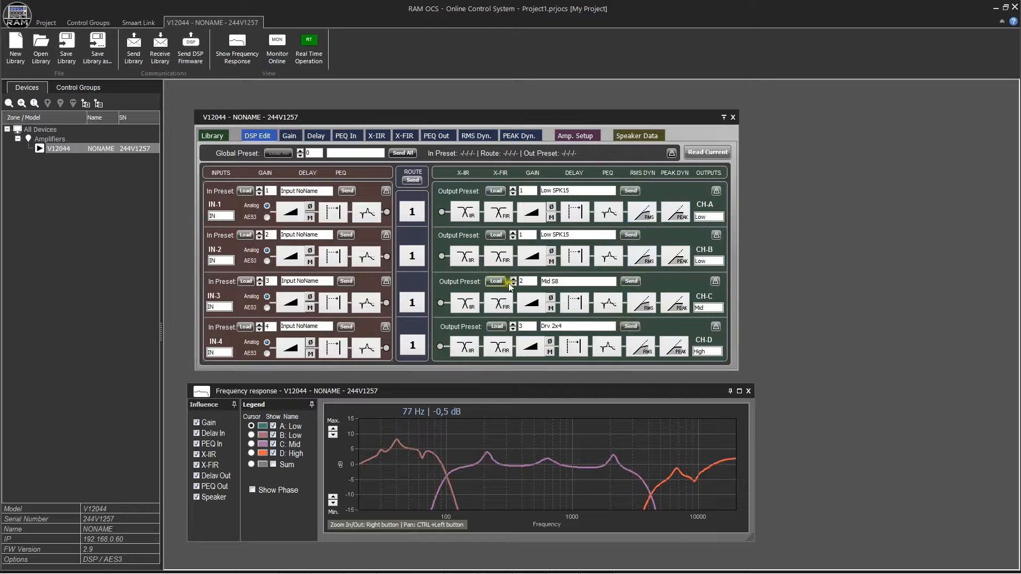
# - Name input preset 1 "Flat In", label the first input IN1, and send the preset to the amplifier
pyautogui.moveTo(273, 192); pyautogui.dragTo(265, 192)
pyautogui.moveTo(329, 191); pyautogui.dragTo(276, 191)
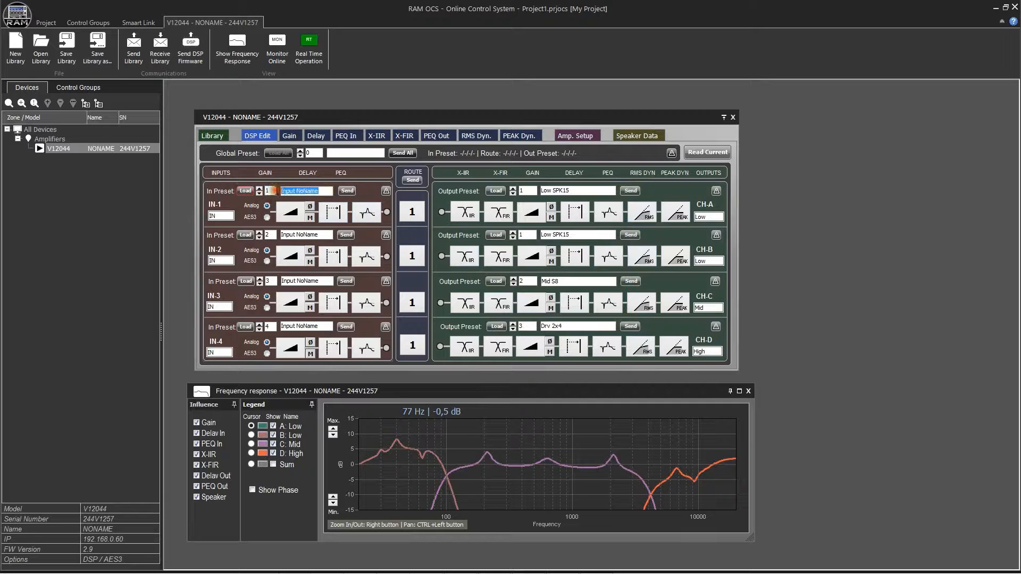
pyautogui.write('Flat In')
pyautogui.doubleClick(221, 215)
pyautogui.click(222, 215)
pyautogui.click(347, 192)
# - Select global preset 1, name it "AR 215", and send the complete configuration to the amplifier
pyautogui.click(301, 152)
pyautogui.click(301, 151)
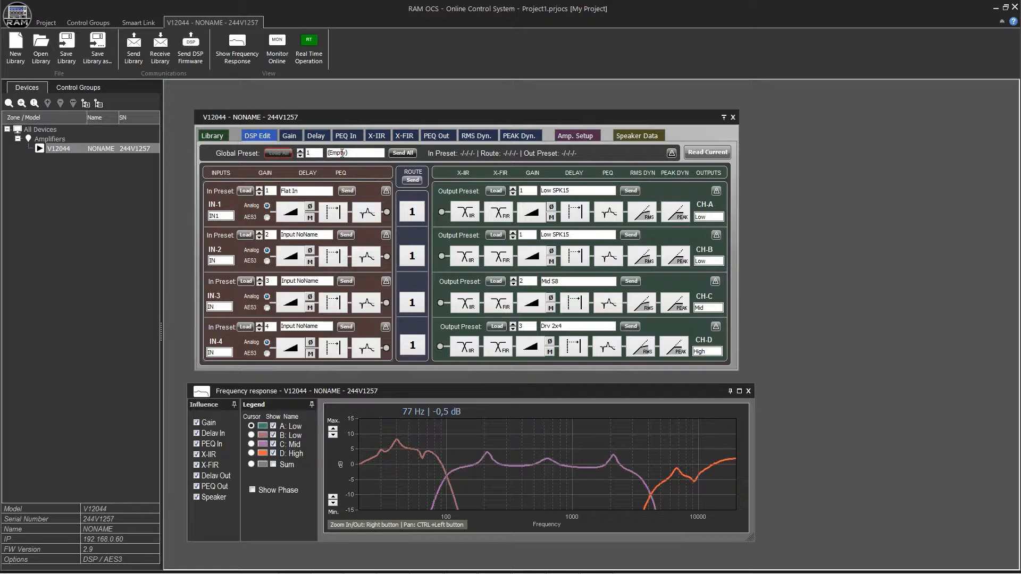
pyautogui.write('AR 215')
pyautogui.press('Delete')
pyautogui.press('Delete')
pyautogui.press('Delete')
pyautogui.press('Delete')
pyautogui.click(406, 155)
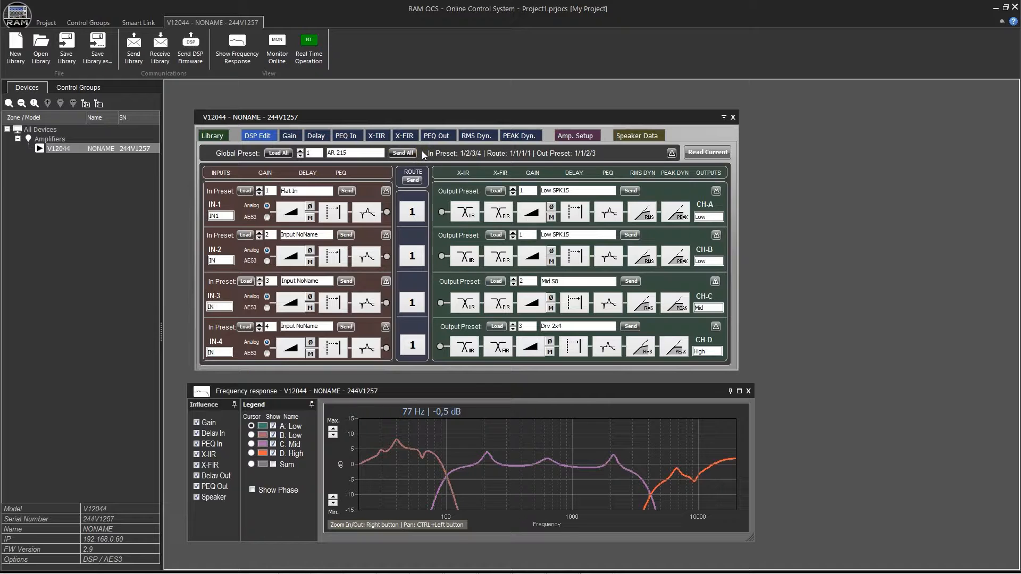
# - Review the output, input and global presets stored in the amplifier's library
pyautogui.click(210, 134)
pyautogui.click(326, 159)
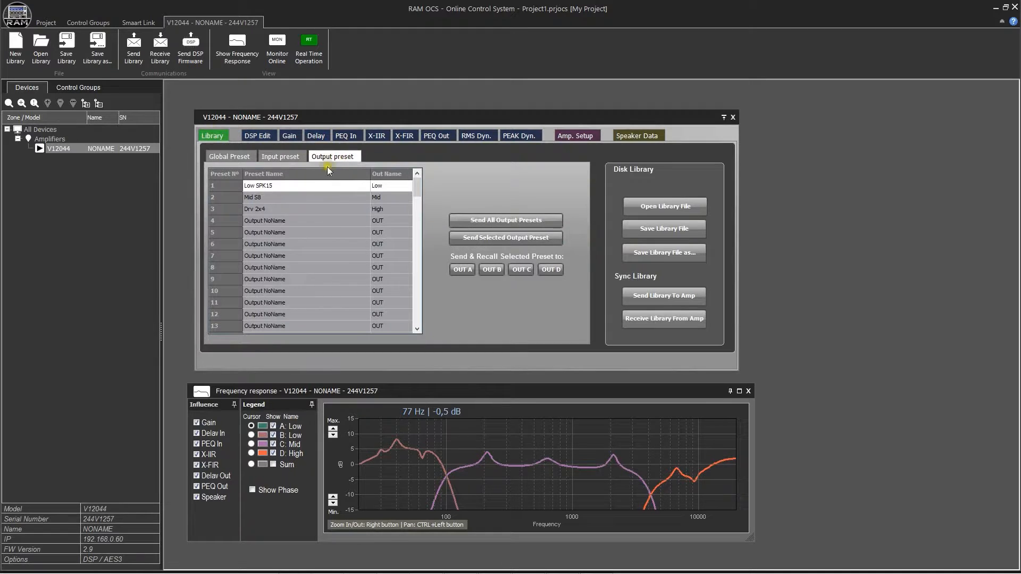
pyautogui.click(280, 156)
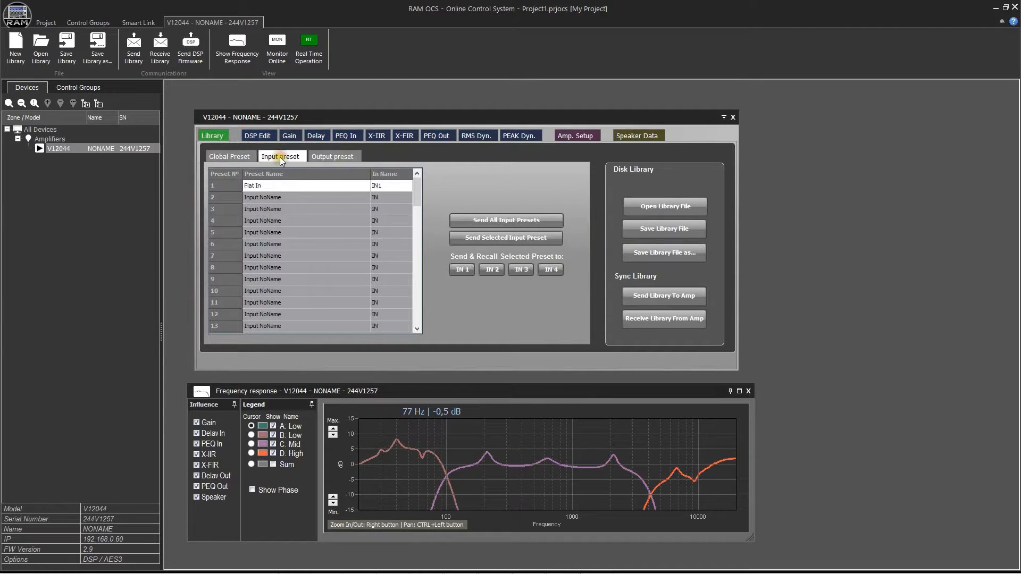
pyautogui.click(229, 157)
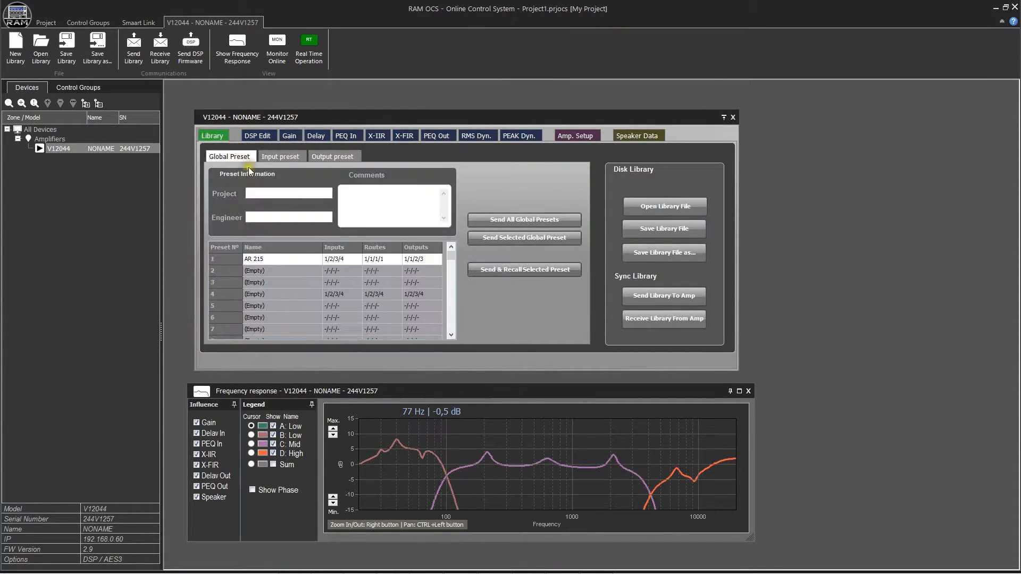
pyautogui.click(334, 157)
# - Save the amplifier's preset library to disk in the OCS Projects folder as "Sample"
pyautogui.click(665, 228)
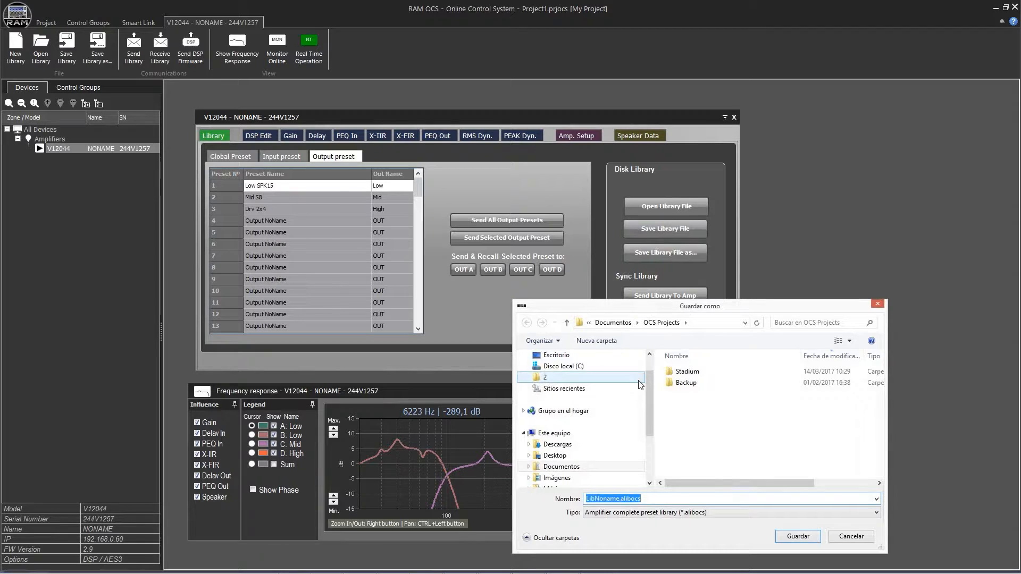
pyautogui.write('Sample')
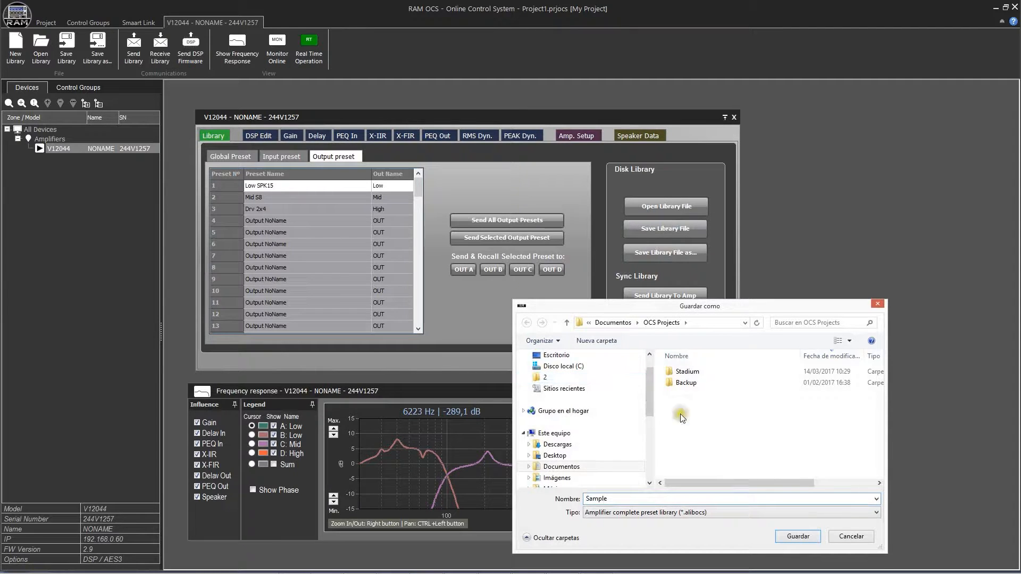
pyautogui.click(800, 537)
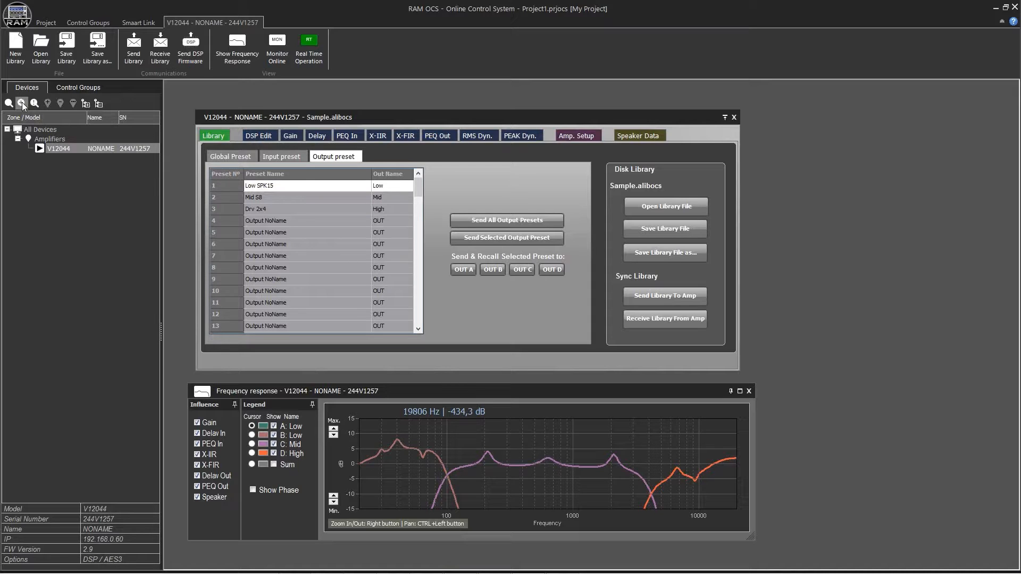
# - Rename the V12044 amplifier in the device list to "PA Left"
pyautogui.click(87, 147)
pyautogui.rightClick(94, 148)
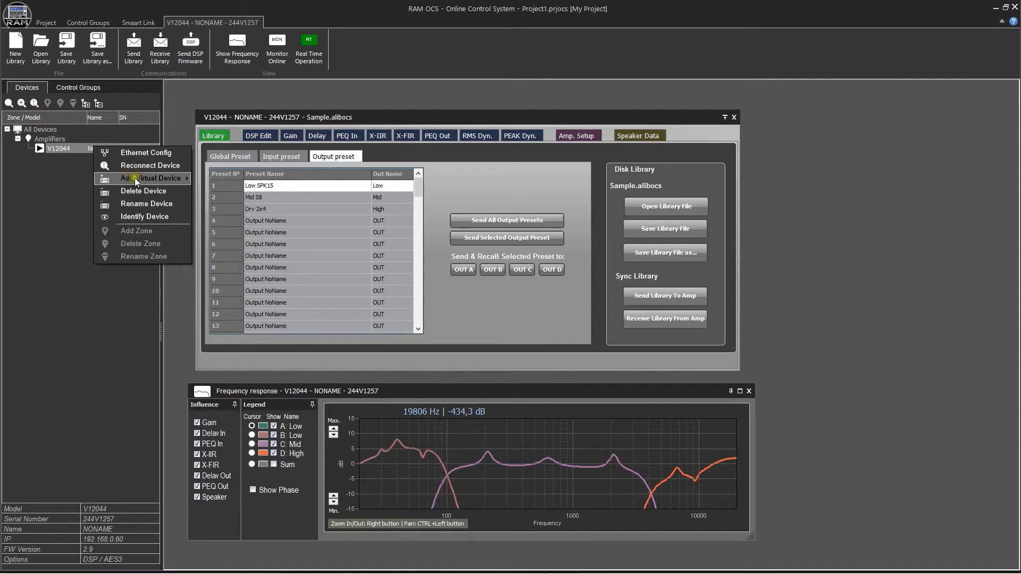
pyautogui.click(154, 204)
pyautogui.write('P')
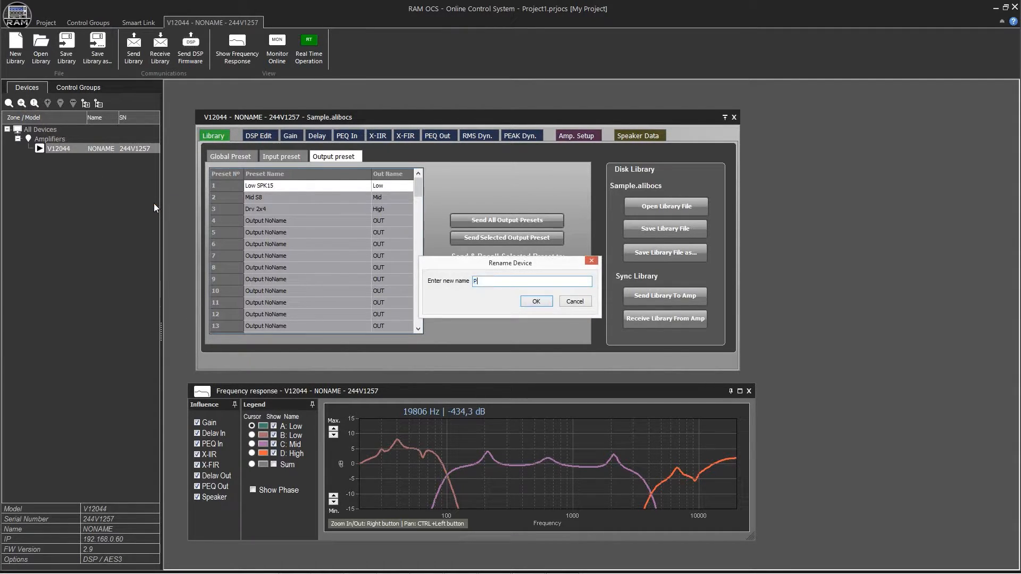
pyautogui.write('A Left')
pyautogui.click(536, 301)
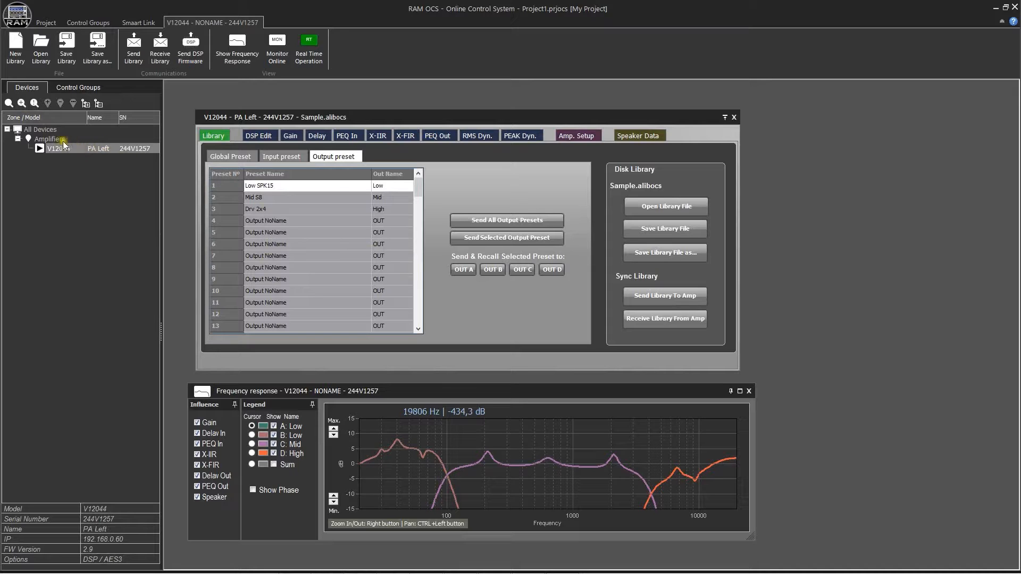
# - Search for additional devices and rename the newly found V12044 amplifier to "PA Right"
pyautogui.click(20, 103)
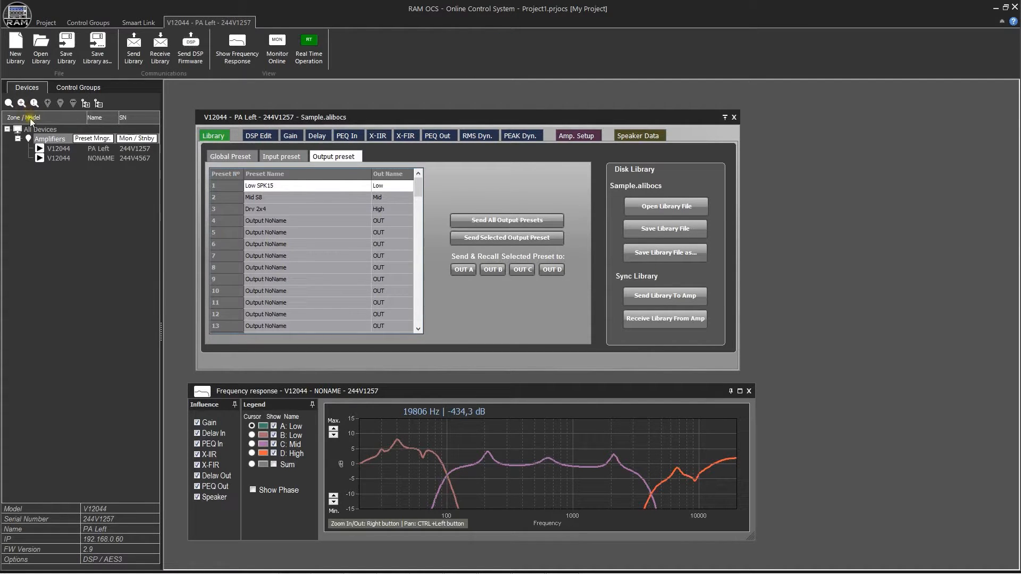
pyautogui.click(87, 159)
pyautogui.rightClick(93, 158)
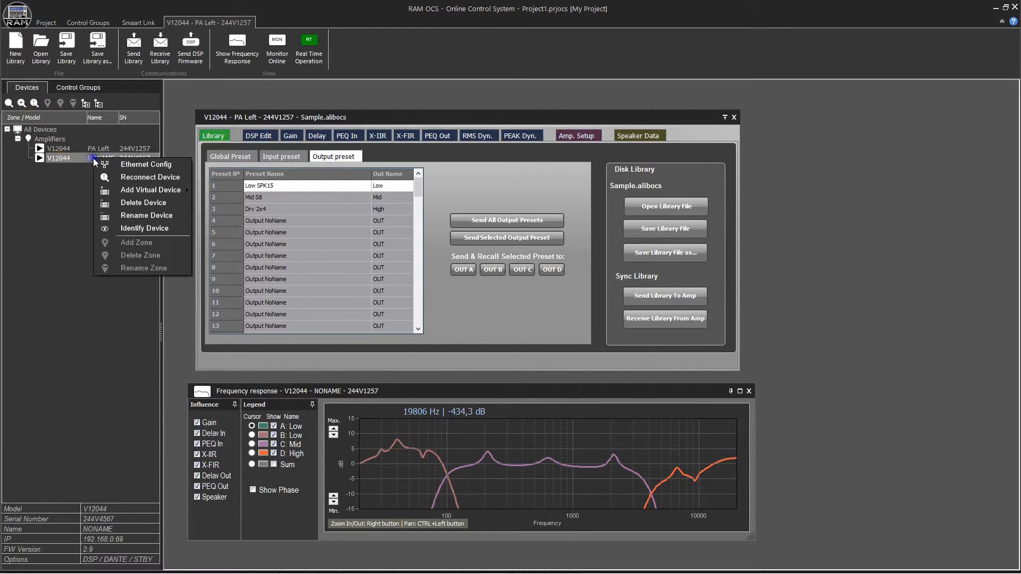
pyautogui.click(150, 215)
pyautogui.write('PA Right')
pyautogui.click(537, 300)
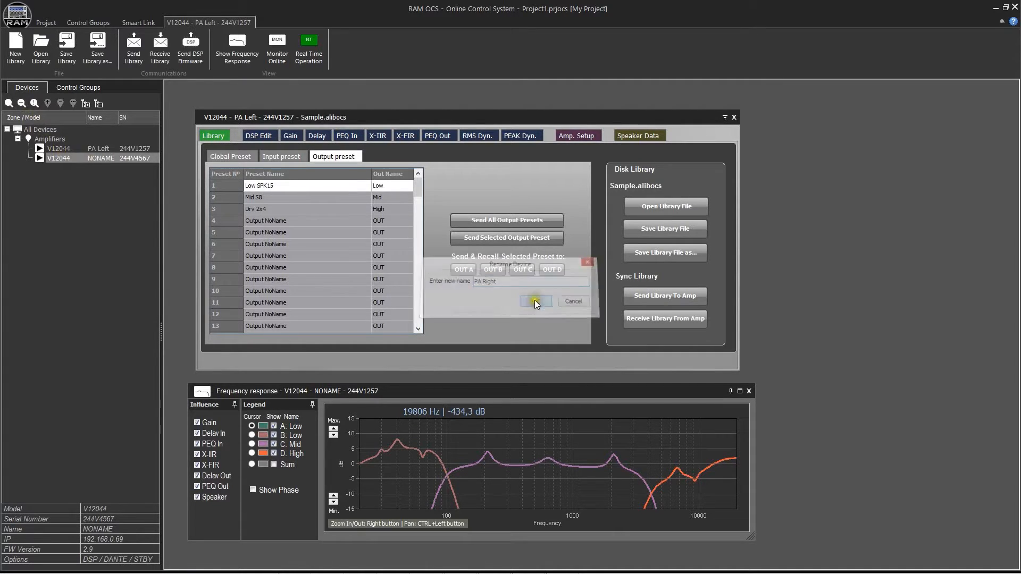
# - Close the PA Left amplifier's window, and open the PA Right amplifier's window above the frequency response graph
pyautogui.click(734, 117)
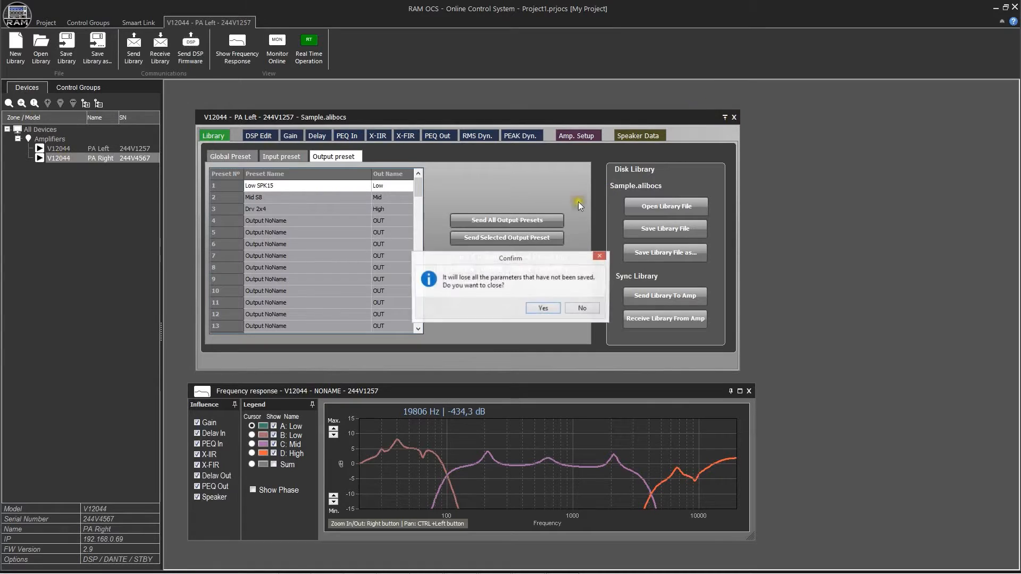
pyautogui.click(554, 310)
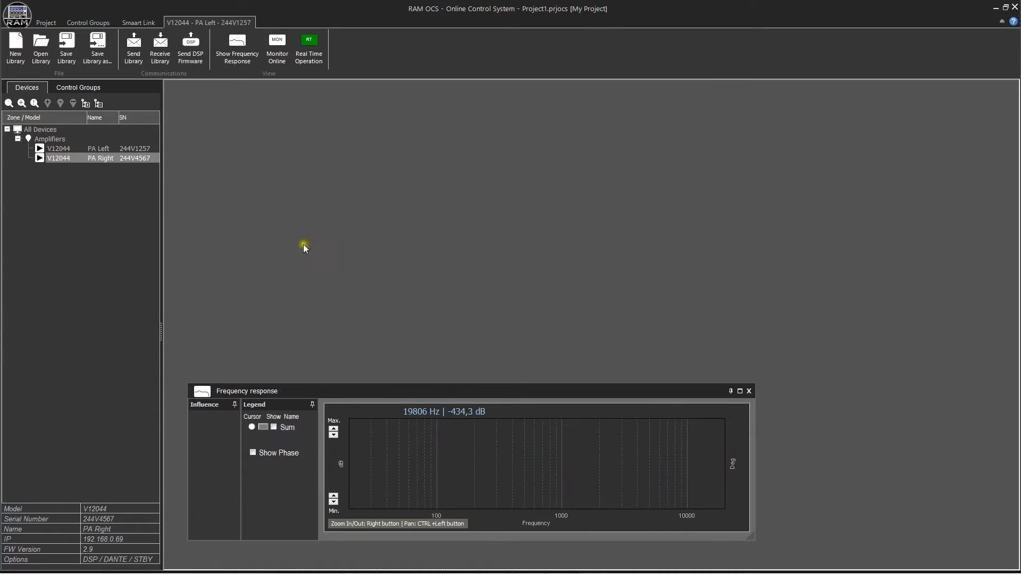
pyautogui.doubleClick(69, 158)
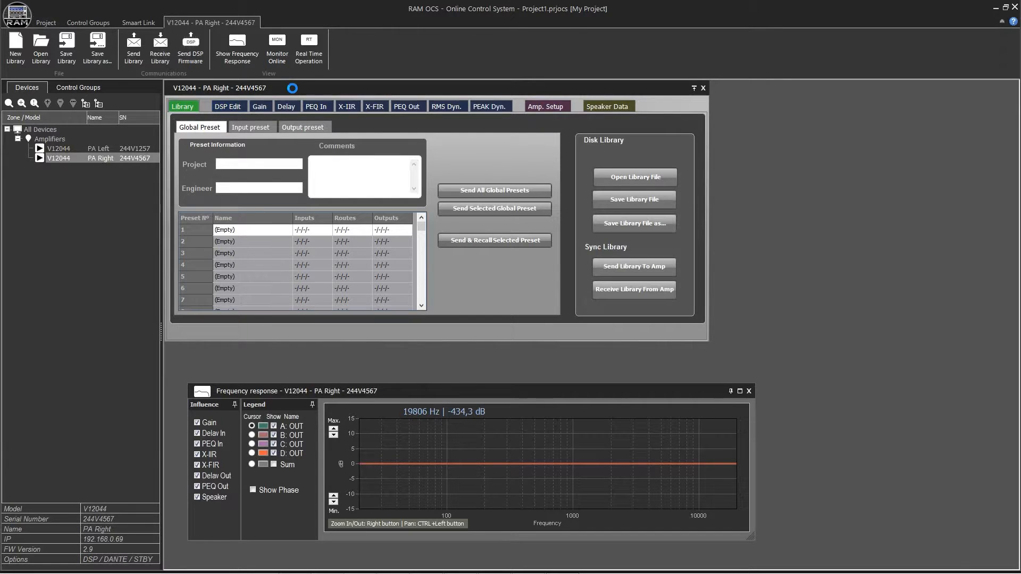
pyautogui.moveTo(292, 88); pyautogui.dragTo(317, 110)
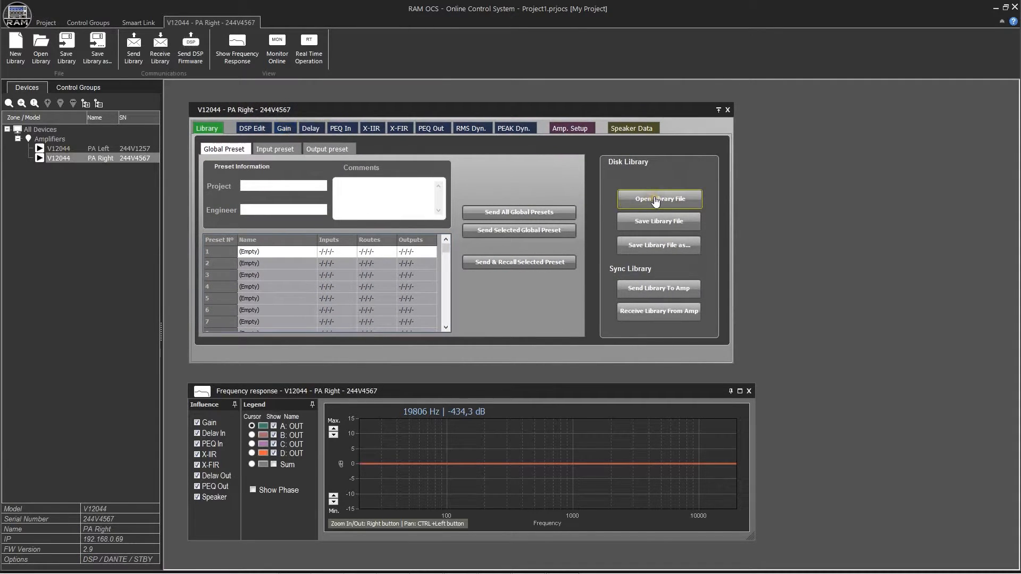
# - Open the library file Sample.alibocs for PA Right, and send and recall its global preset AR 215
pyautogui.click(656, 201)
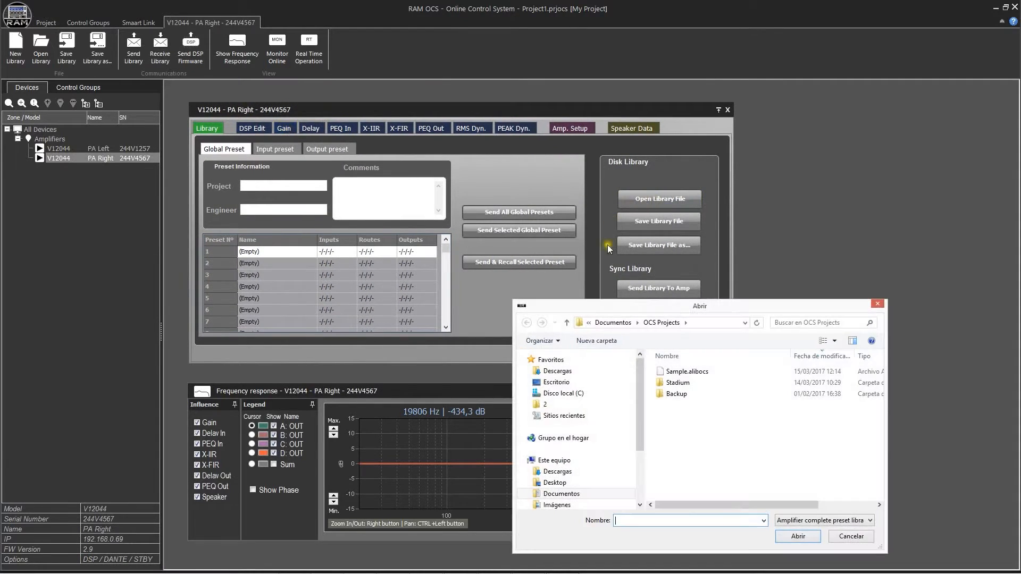
pyautogui.doubleClick(685, 372)
pyautogui.click(301, 264)
pyautogui.click(301, 252)
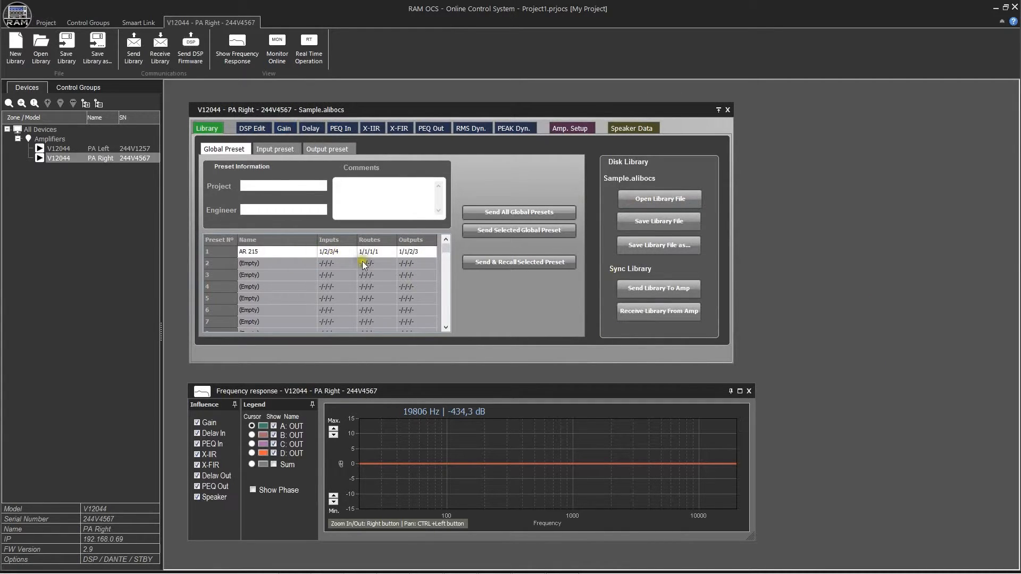
pyautogui.click(532, 262)
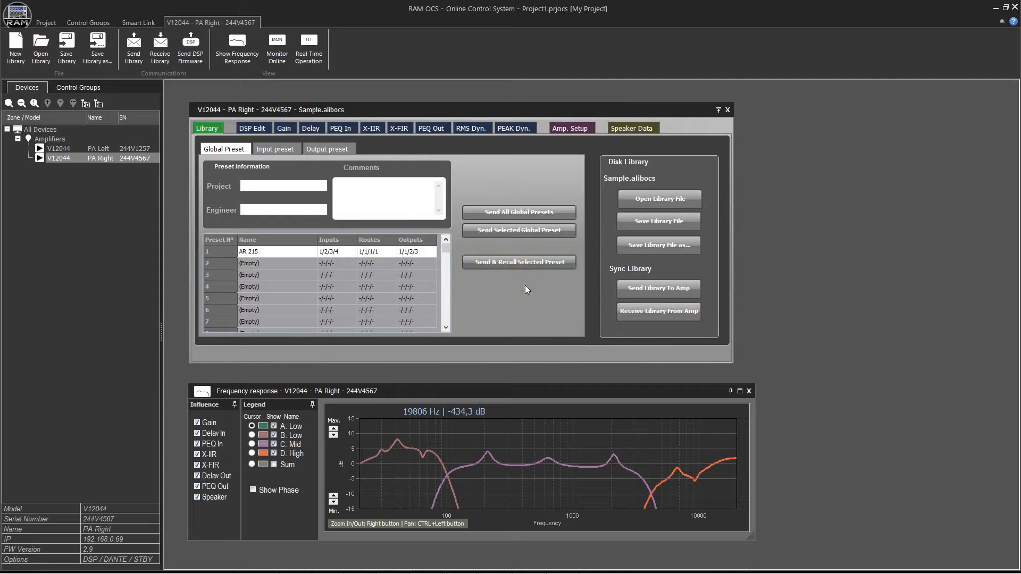
# - Show PA Right's DSP settings to check the recalled preset, and close the amplifier's window
pyautogui.click(263, 129)
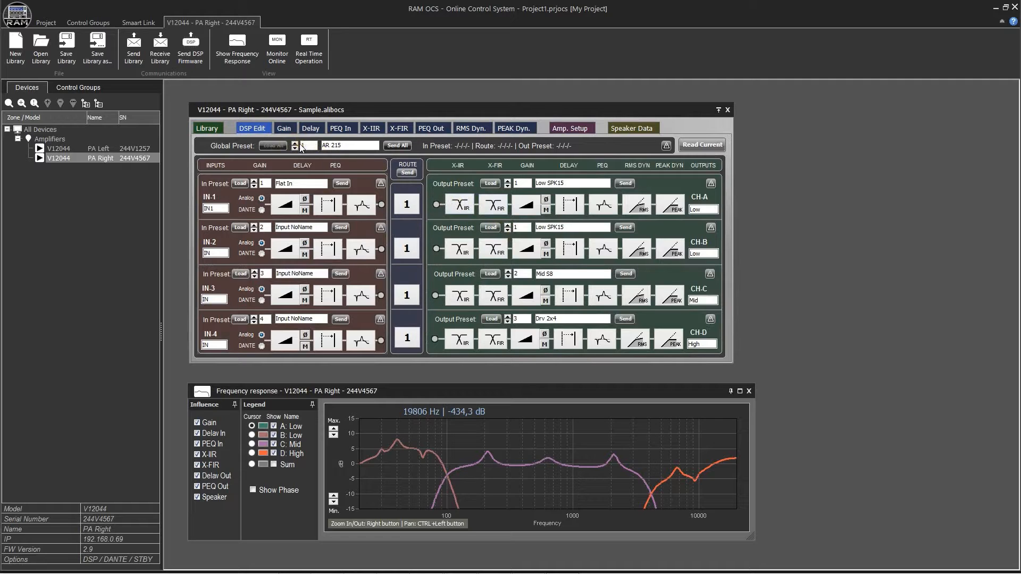
pyautogui.click(727, 110)
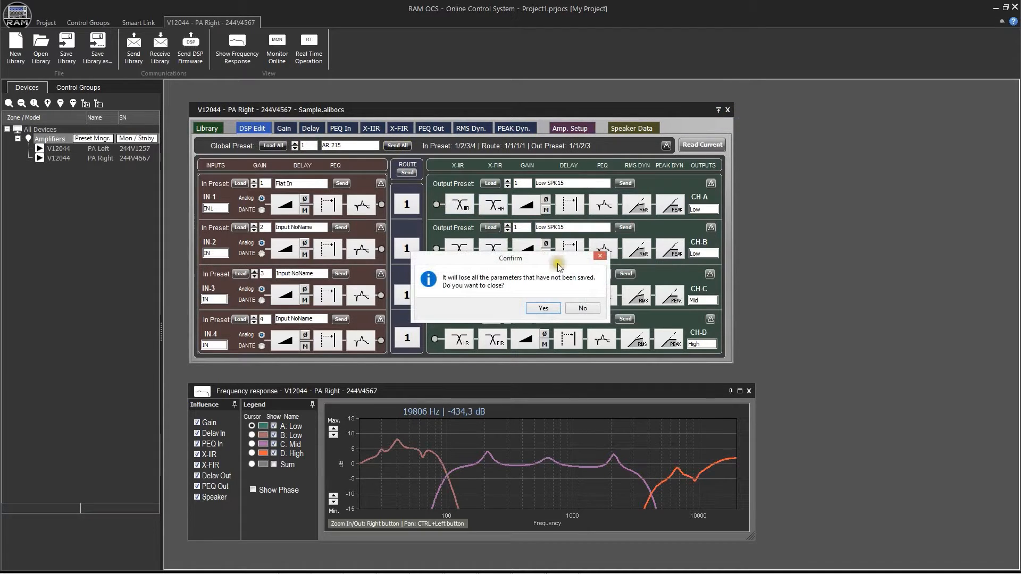
pyautogui.click(543, 308)
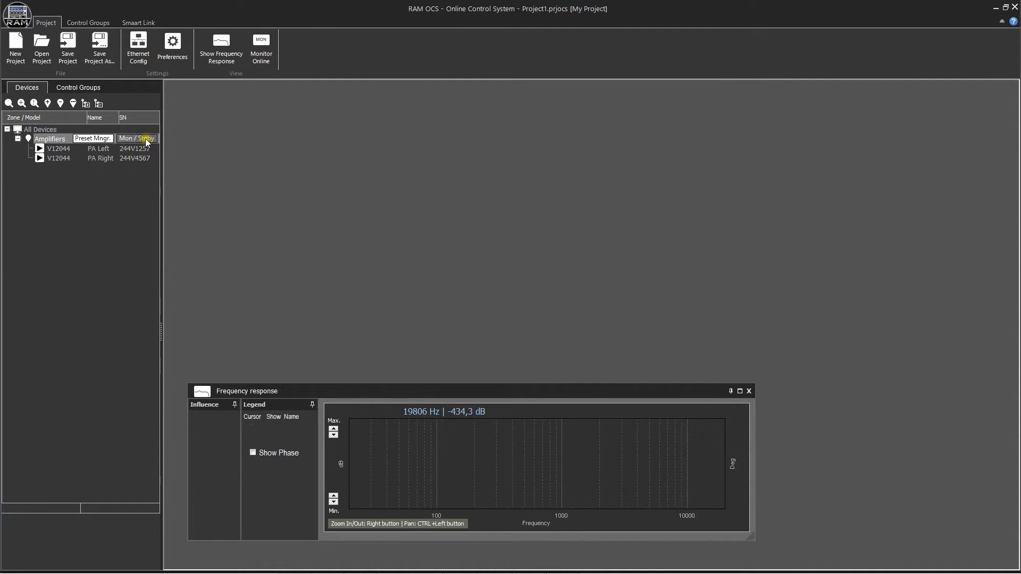
# - Open the Amplifiers zone's Monitor/Standby window, inspect the thresholds of several outputs with all devices listed, and close it
pyautogui.click(146, 139)
pyautogui.moveTo(608, 407); pyautogui.dragTo(607, 310)
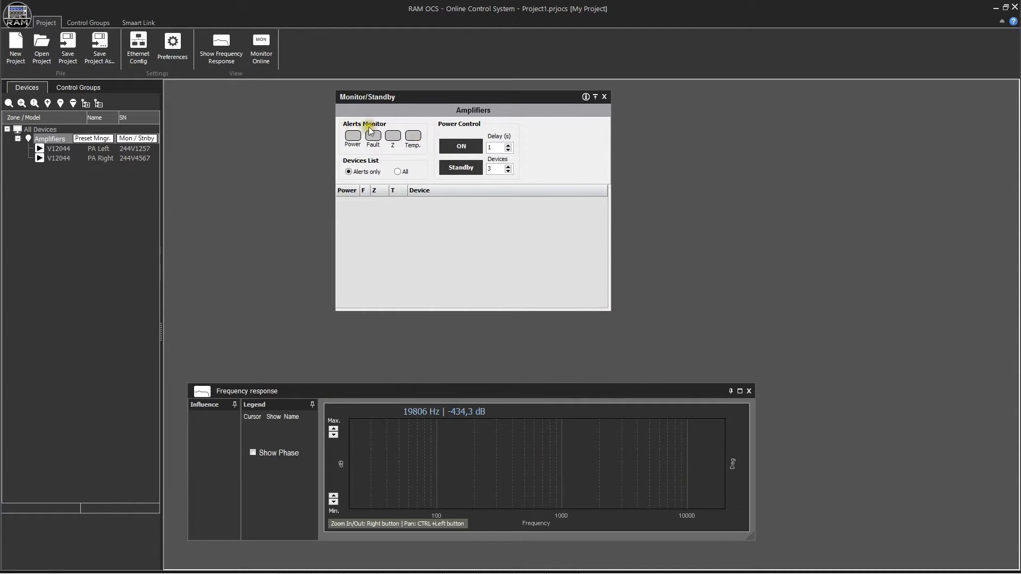
pyautogui.click(398, 172)
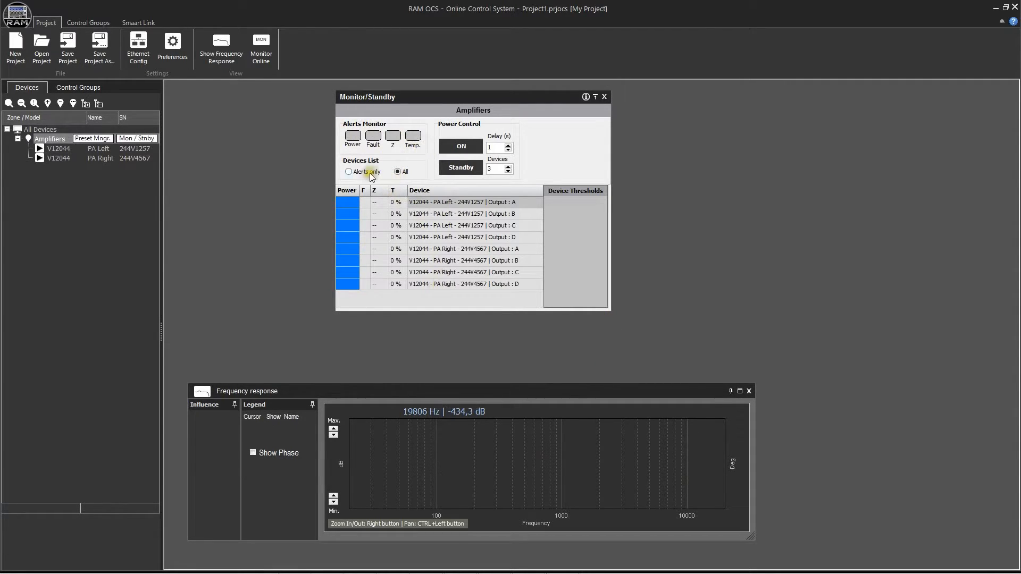
pyautogui.click(432, 216)
pyautogui.click(433, 227)
pyautogui.click(435, 249)
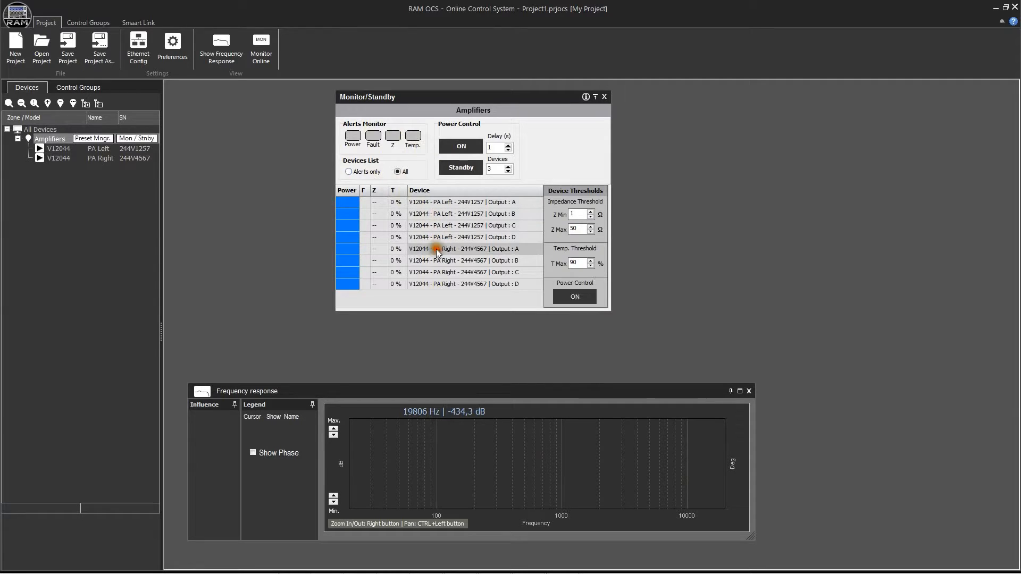
pyautogui.click(379, 173)
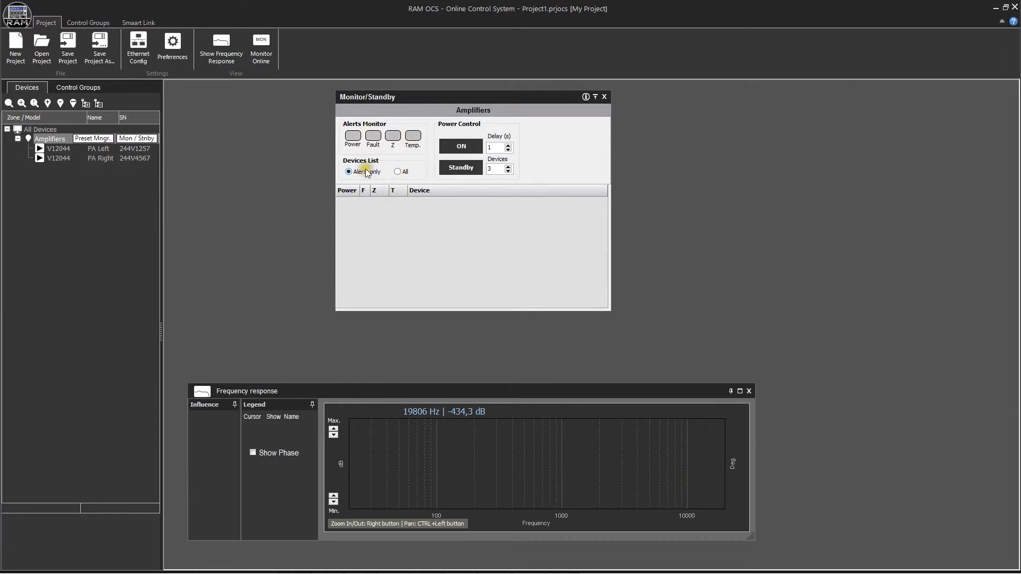
pyautogui.click(604, 97)
# - Close the frequency response window and open the Preset Manager for the Amplifiers zone
pyautogui.click(749, 391)
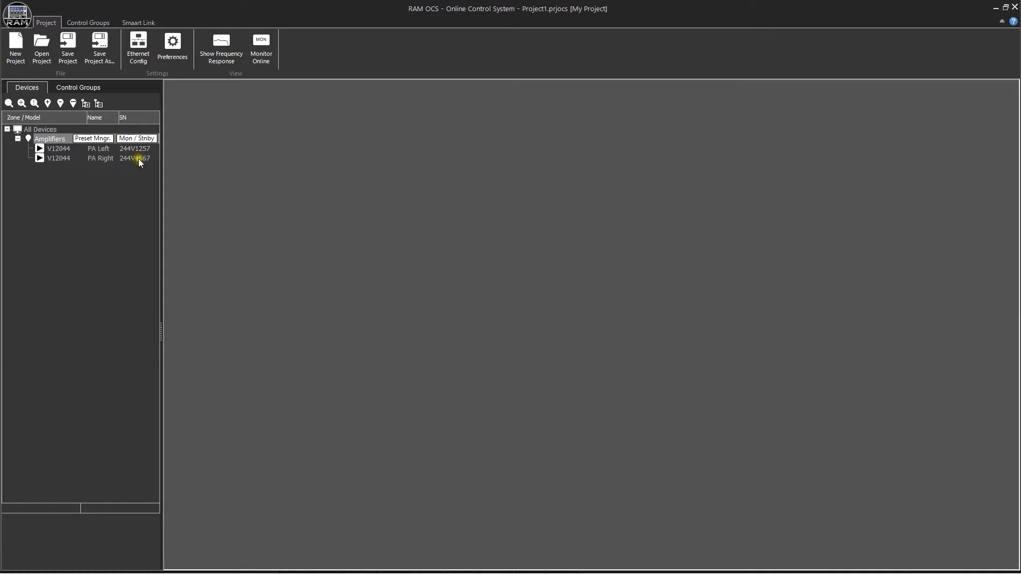
pyautogui.click(96, 138)
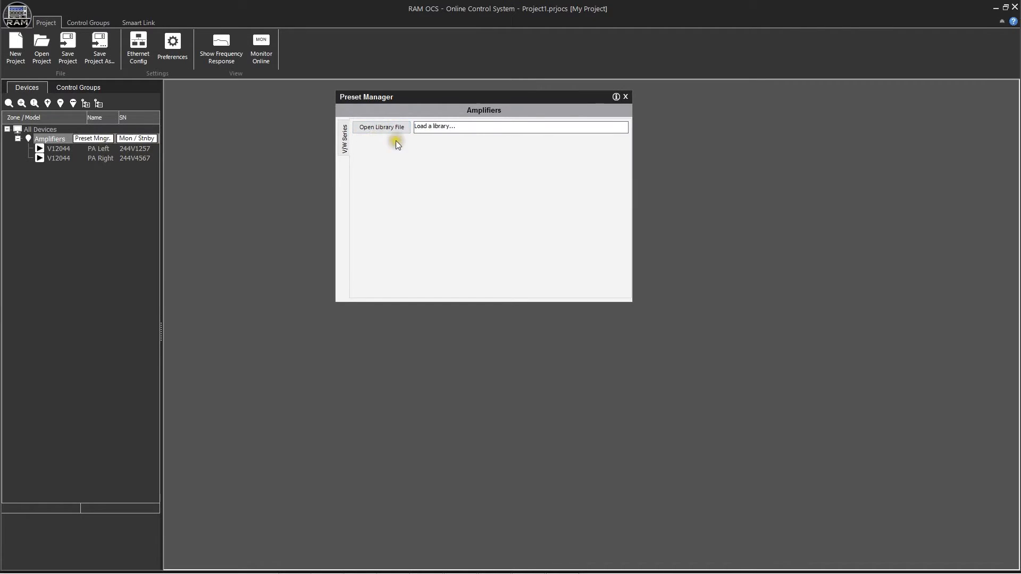
# - Load the library file Sample.alibocs for the Amplifiers zone, send and recall its global preset AR 215, and close the Preset Manager
pyautogui.click(381, 127)
pyautogui.doubleClick(668, 368)
pyautogui.click(512, 169)
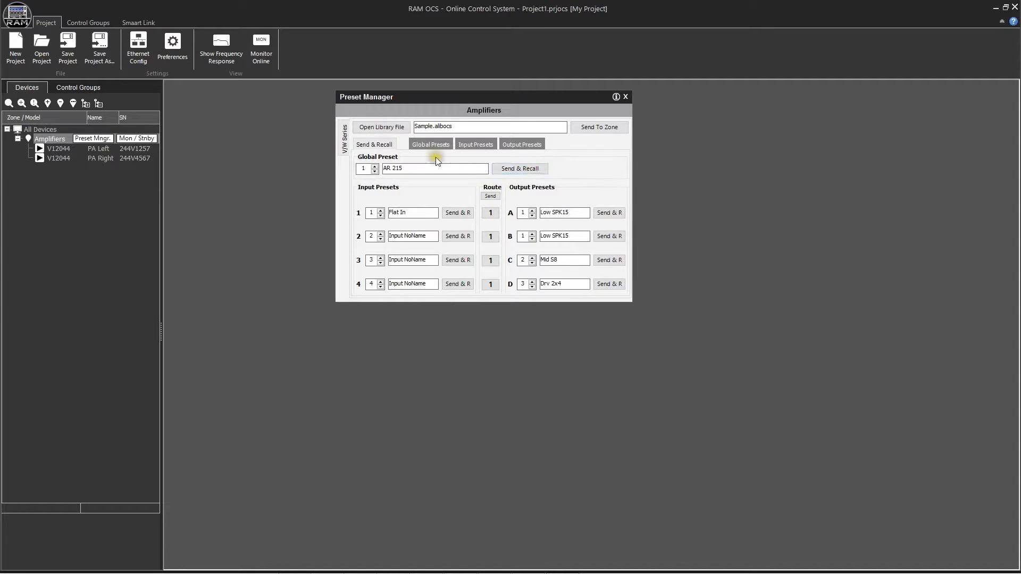
pyautogui.click(625, 96)
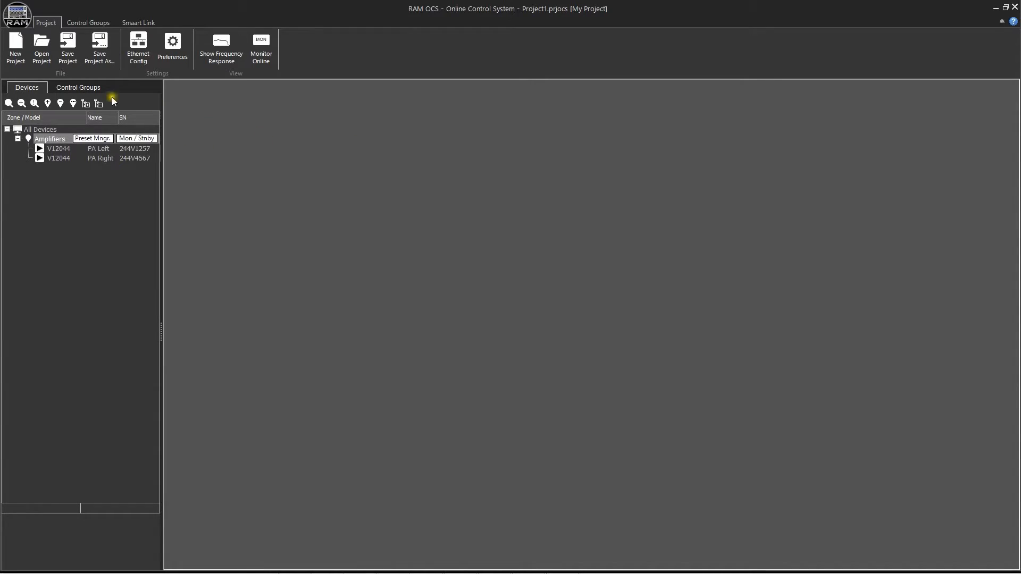
# - Show the control groups and create three folders named Low, Mid and High under Groups
pyautogui.click(83, 90)
pyautogui.click(174, 118)
pyautogui.click(179, 118)
pyautogui.click(220, 47)
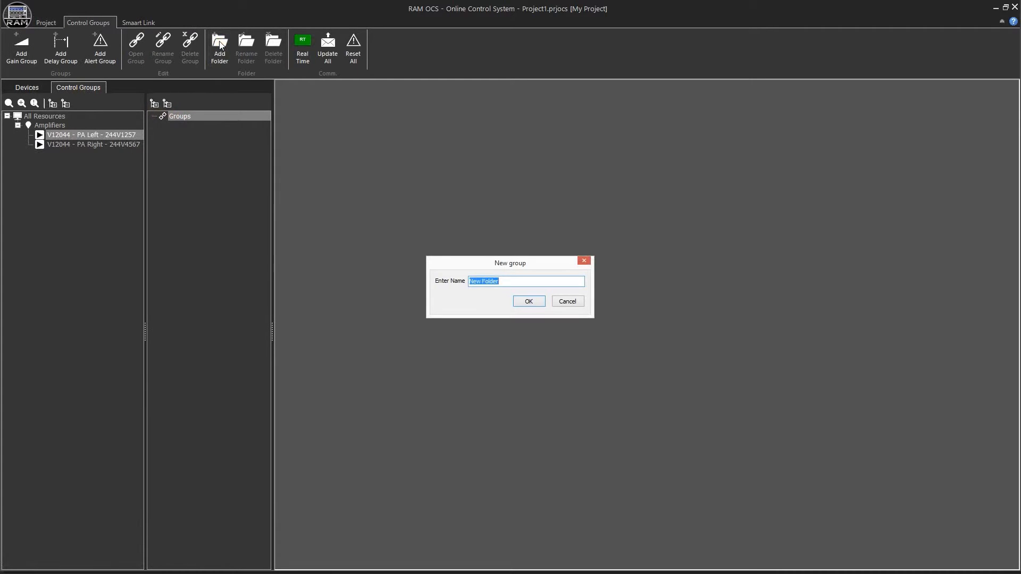
pyautogui.write('Low')
pyautogui.press('Return')
pyautogui.click(220, 45)
pyautogui.press('Return')
pyautogui.click(220, 45)
pyautogui.press('Return')
# - Add a gain group named Gain Low and a delay group named Delay Low to the Low folder
pyautogui.click(187, 125)
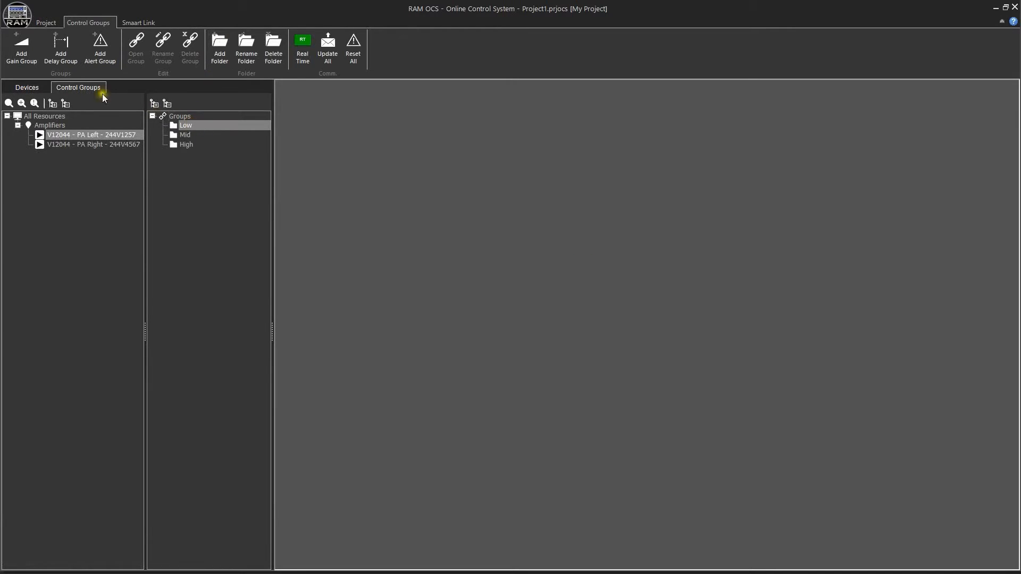
pyautogui.click(24, 55)
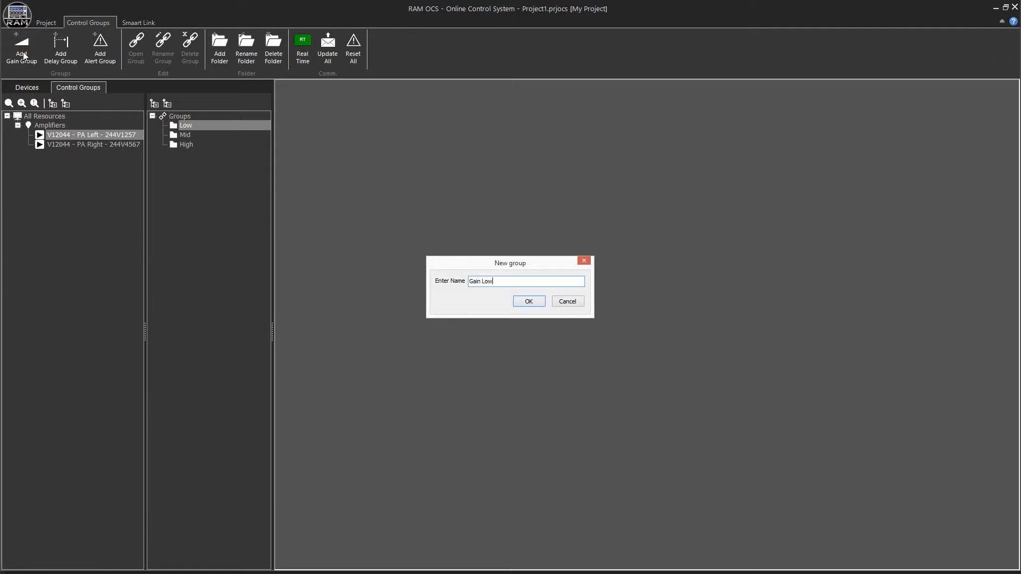
pyautogui.press('Return')
pyautogui.click(57, 56)
pyautogui.write('Delay Low')
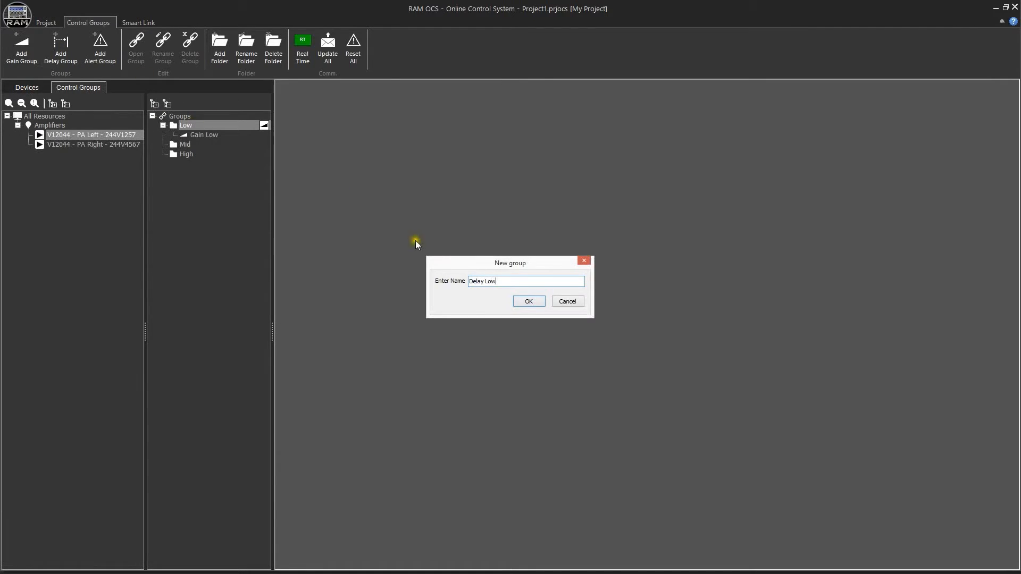
pyautogui.click(528, 301)
# - Add a gain group named Gain Mid and a delay group named Delay Mid to the Mid folder
pyautogui.click(189, 156)
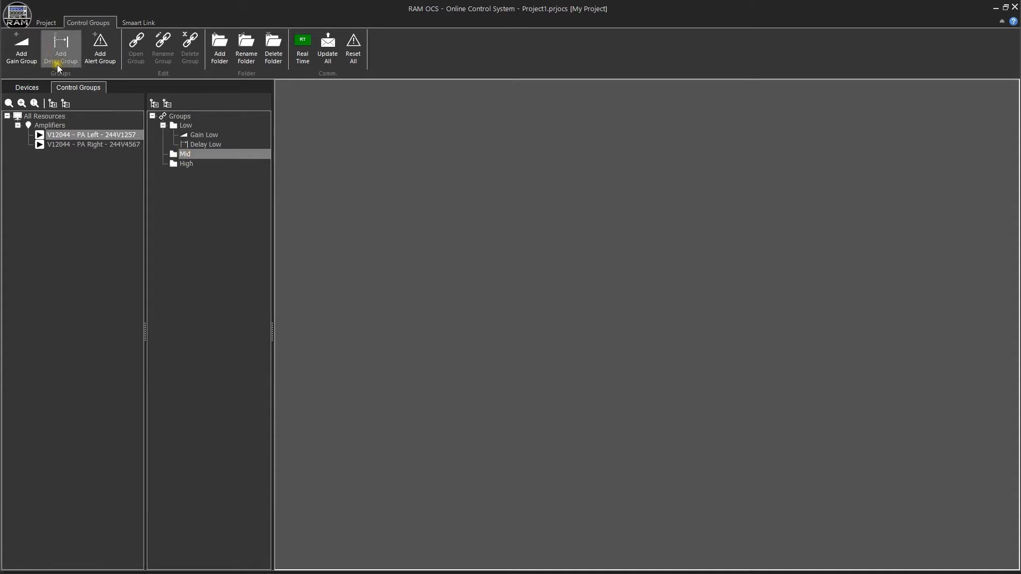
pyautogui.click(24, 52)
pyautogui.write('Gain Mid')
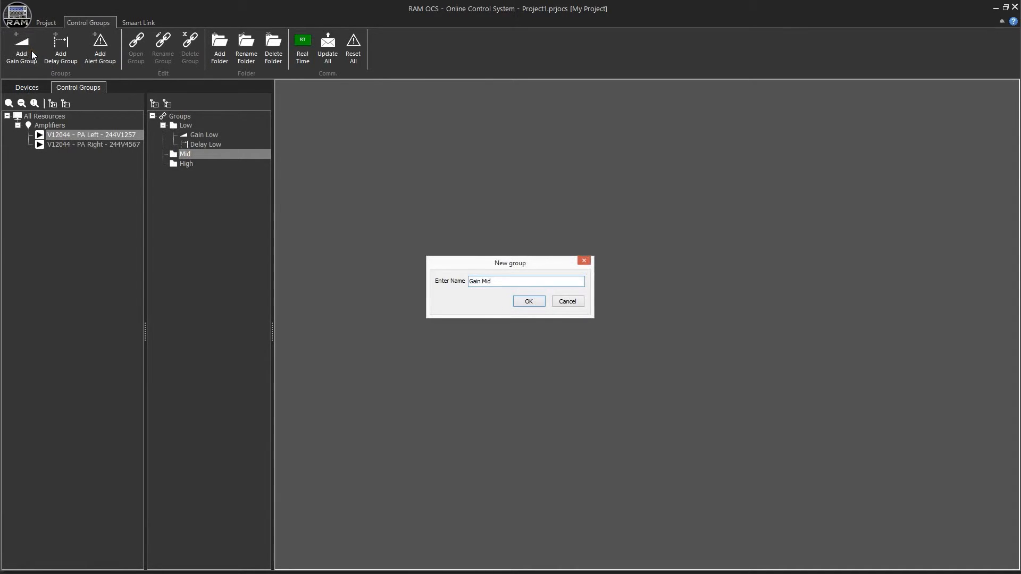
pyautogui.press('Return')
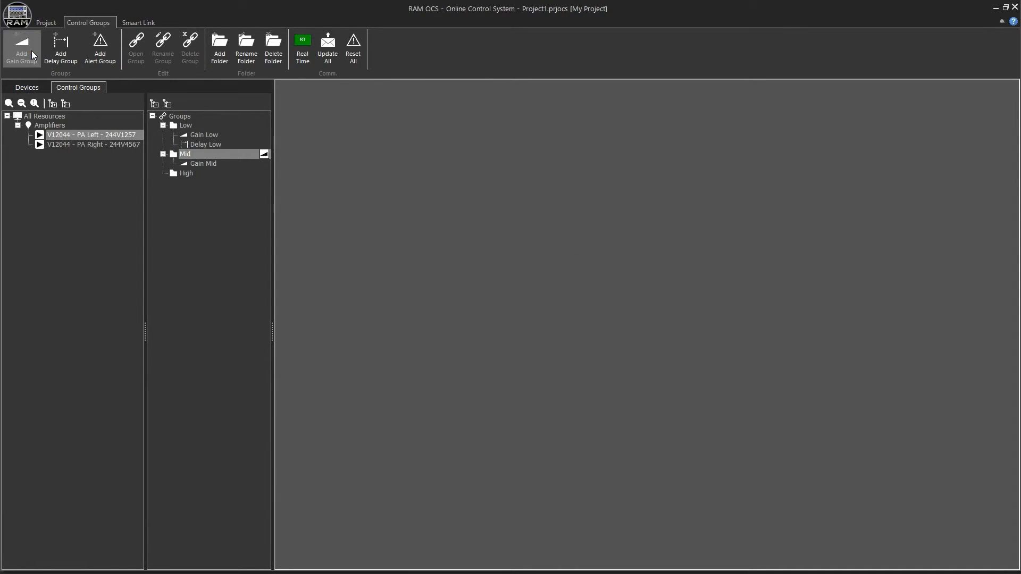
pyautogui.click(60, 49)
pyautogui.write('Delay Mid')
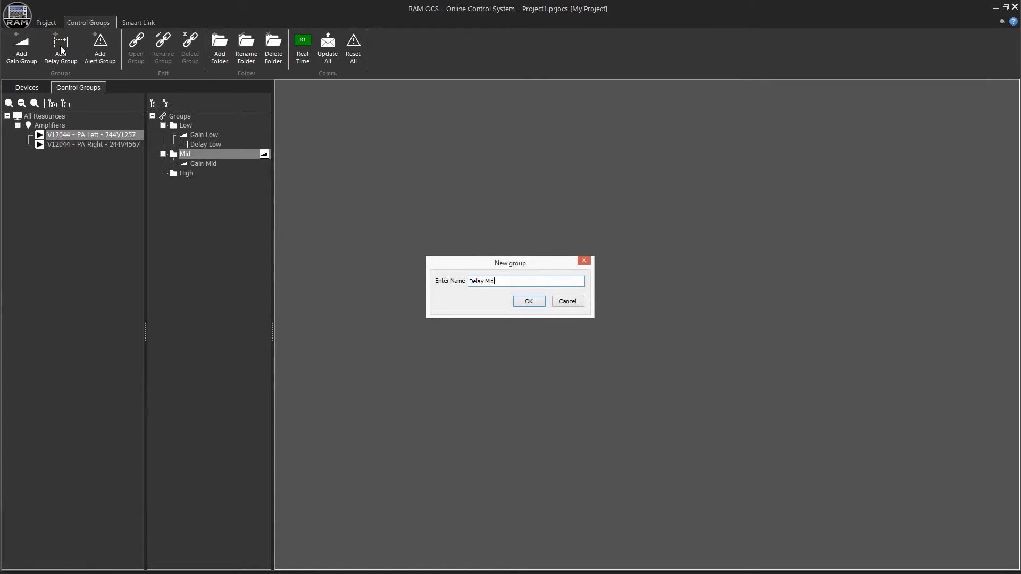
pyautogui.press('Return')
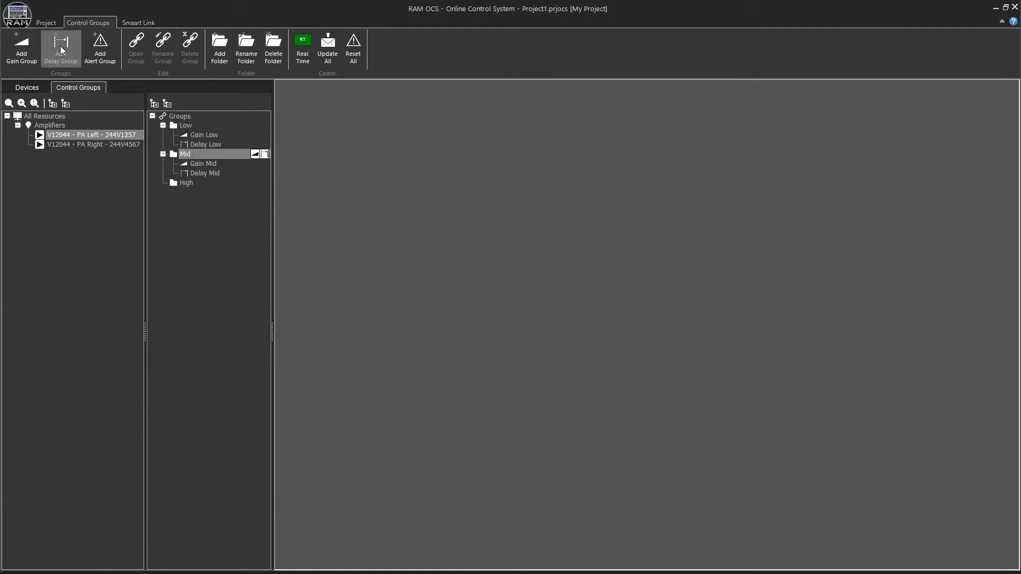
# - Add a gain group named Gain High and a delay group named Delay High to the High folder
pyautogui.click(181, 182)
pyautogui.click(22, 52)
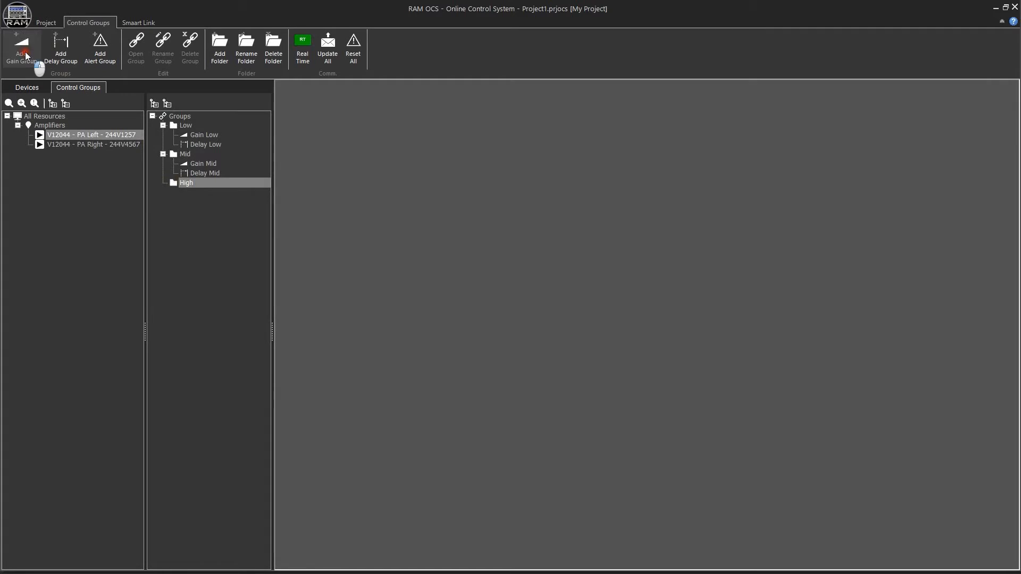
pyautogui.write('Gain')
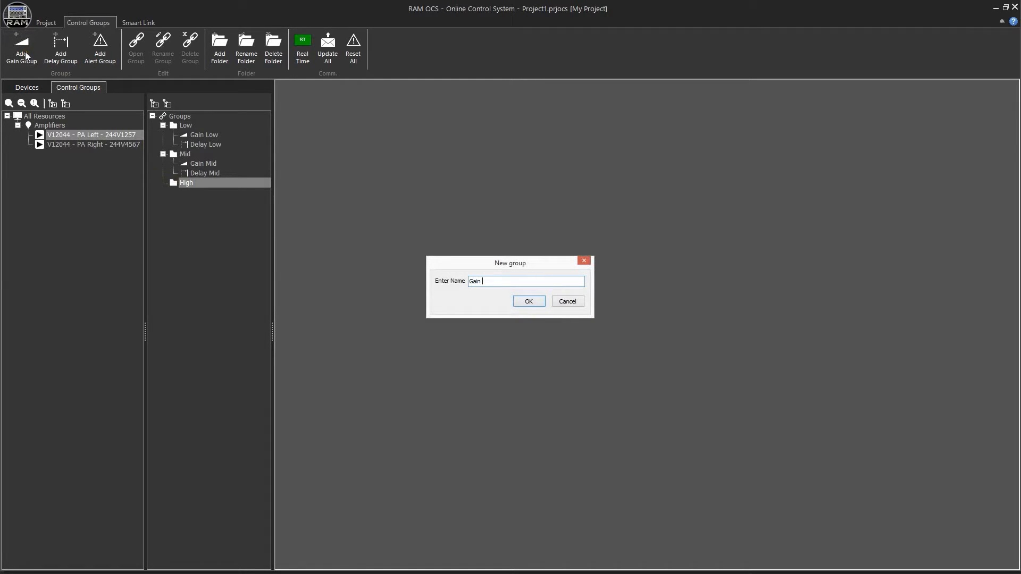
pyautogui.press('Return')
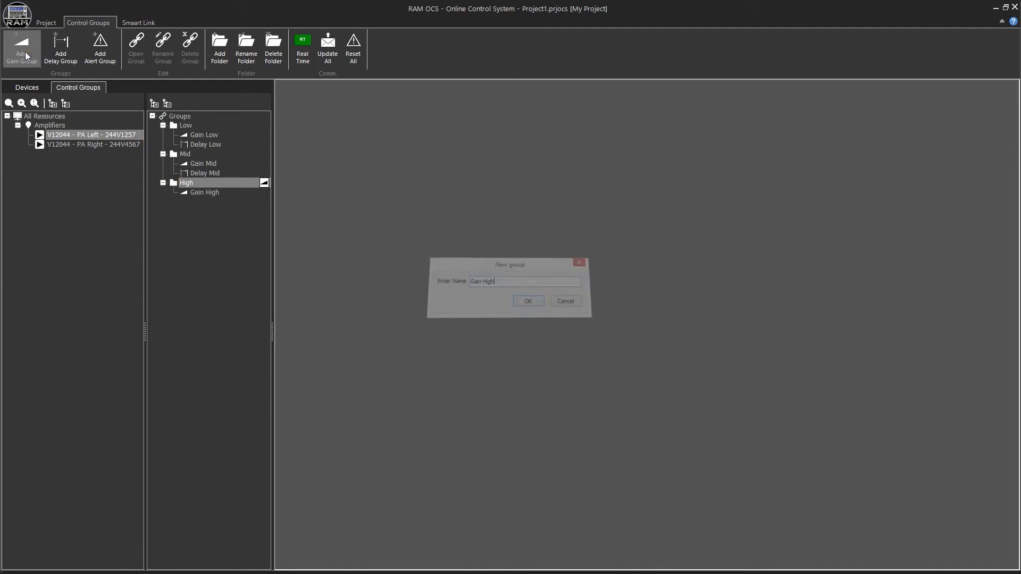
pyautogui.click(68, 51)
pyautogui.write('Delay High')
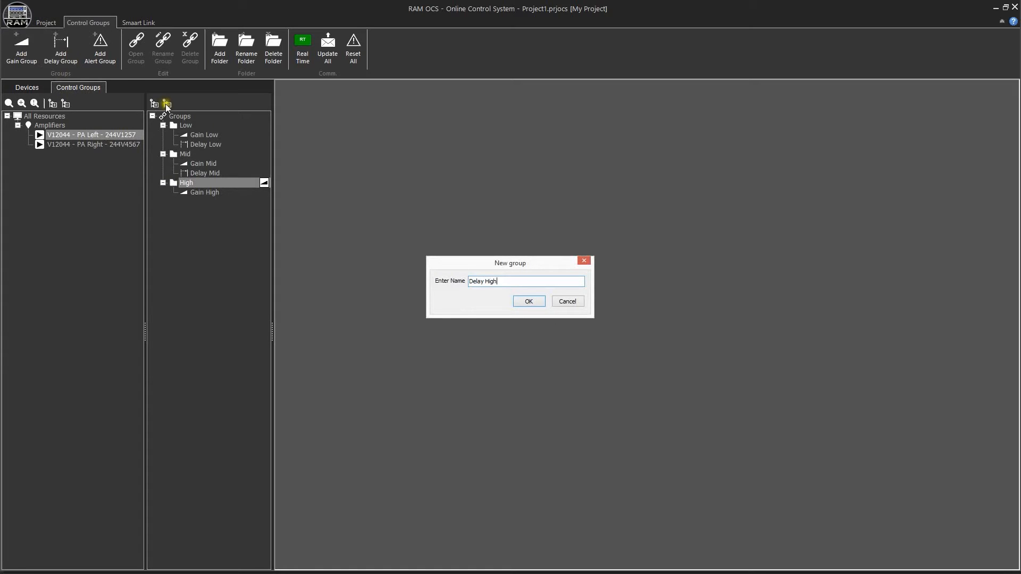
pyautogui.click(529, 301)
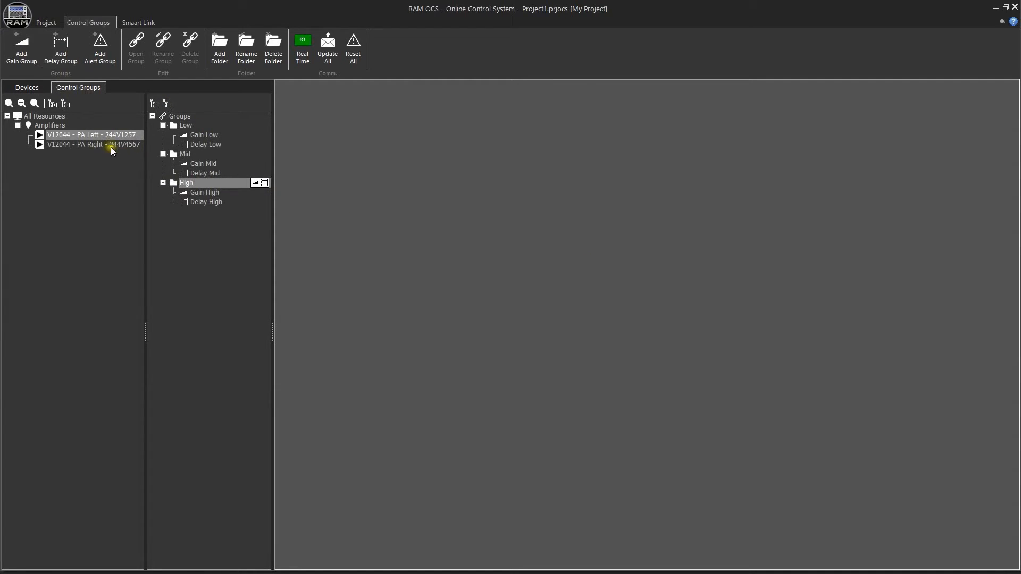
# - Assign outputs A and B of the whole Amplifiers zone to the Gain Low and Delay Low groups
pyautogui.click(32, 127)
pyautogui.moveTo(31, 126); pyautogui.dragTo(188, 137)
pyautogui.click(481, 267)
pyautogui.click(441, 300)
pyautogui.click(461, 301)
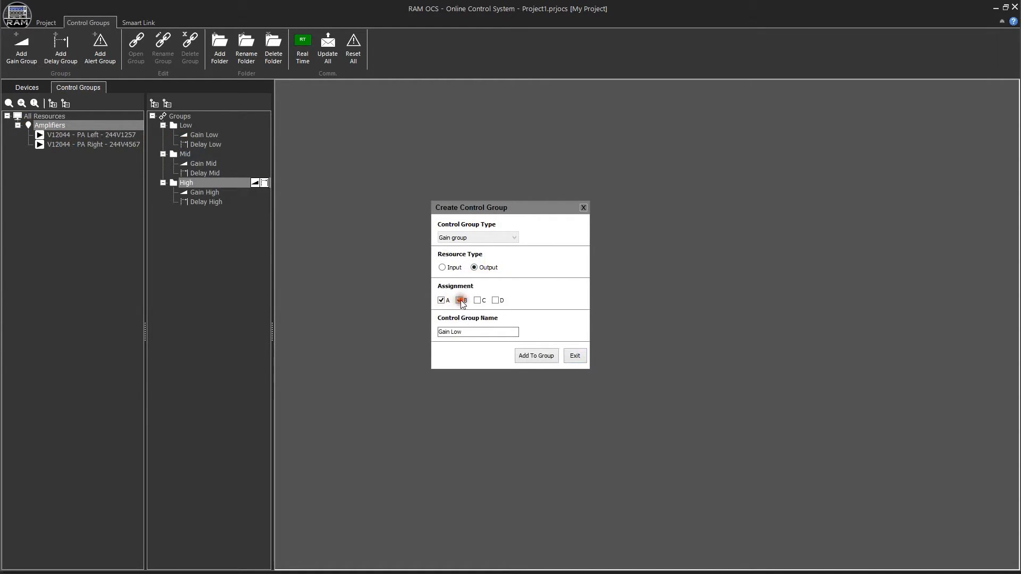
pyautogui.click(534, 359)
pyautogui.click(474, 267)
pyautogui.click(441, 301)
pyautogui.click(460, 301)
# - Assign output C of the whole Amplifiers zone to the Gain Mid and Delay Mid groups
pyautogui.moveTo(32, 127); pyautogui.dragTo(192, 165)
pyautogui.click(536, 356)
pyautogui.click(473, 269)
pyautogui.click(474, 268)
pyautogui.click(479, 301)
pyautogui.click(536, 357)
# - Assign output D of the whole Amplifiers zone to the Gain High and Delay High groups
pyautogui.moveTo(40, 126); pyautogui.dragTo(191, 202)
pyautogui.click(474, 267)
pyautogui.click(498, 301)
pyautogui.click(536, 356)
# - Open the Low folder's gain fader, move its window into the workspace, and raise the gain to about 5.2 dB
pyautogui.click(188, 127)
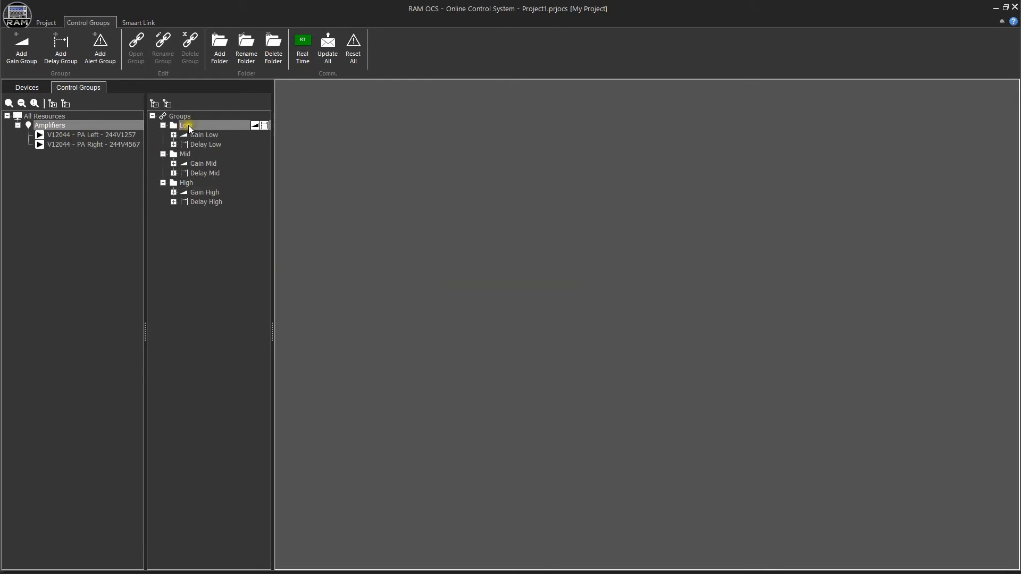
pyautogui.click(255, 128)
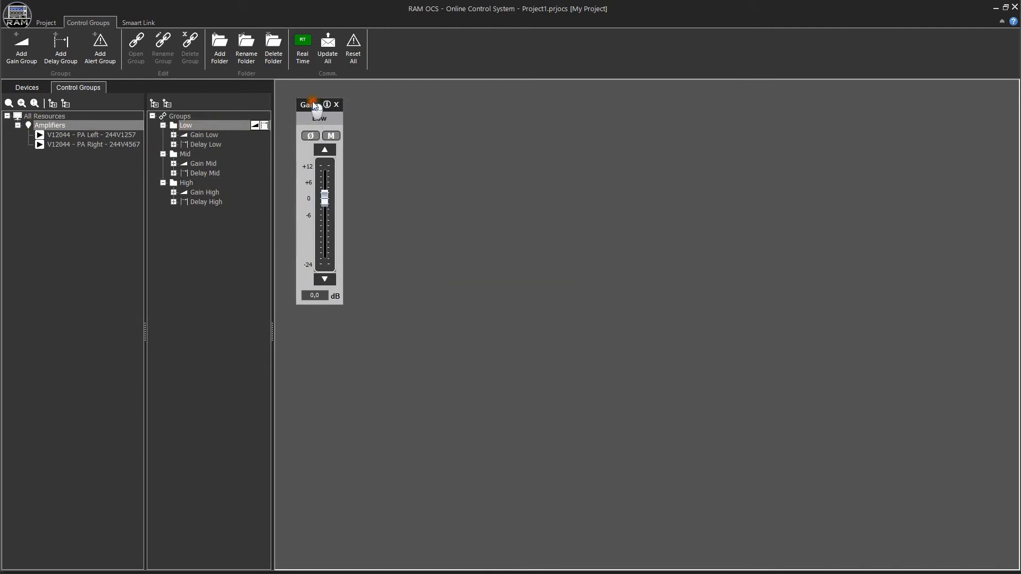
pyautogui.moveTo(311, 101); pyautogui.dragTo(426, 140)
pyautogui.click(430, 235)
pyautogui.moveTo(429, 235); pyautogui.dragTo(429, 216)
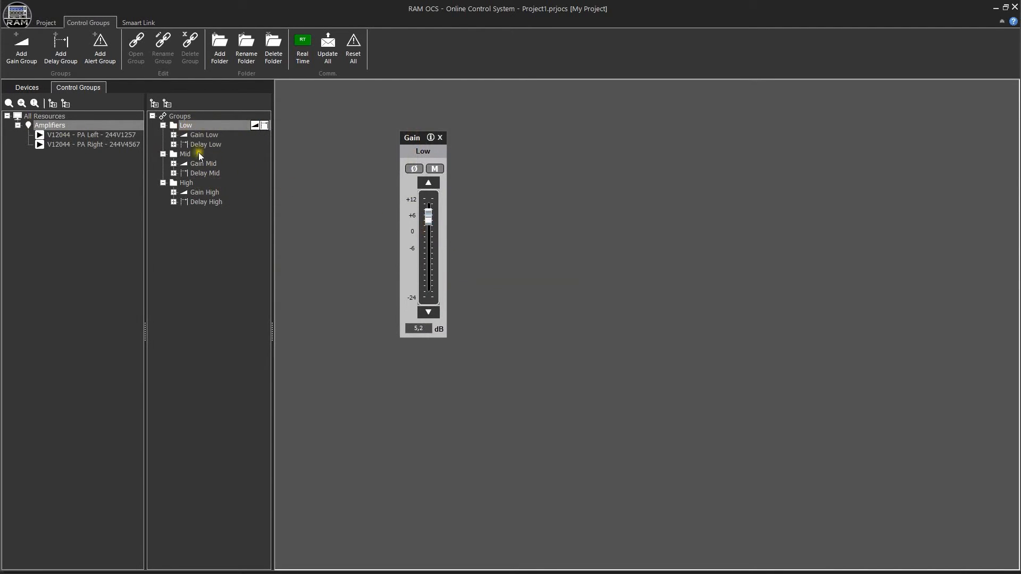
# - Open the Mid folder's gain fader, place it beside the Low fader, and lower the gain to about -5.7 dB
pyautogui.click(185, 154)
pyautogui.click(255, 154)
pyautogui.moveTo(298, 97); pyautogui.dragTo(466, 140)
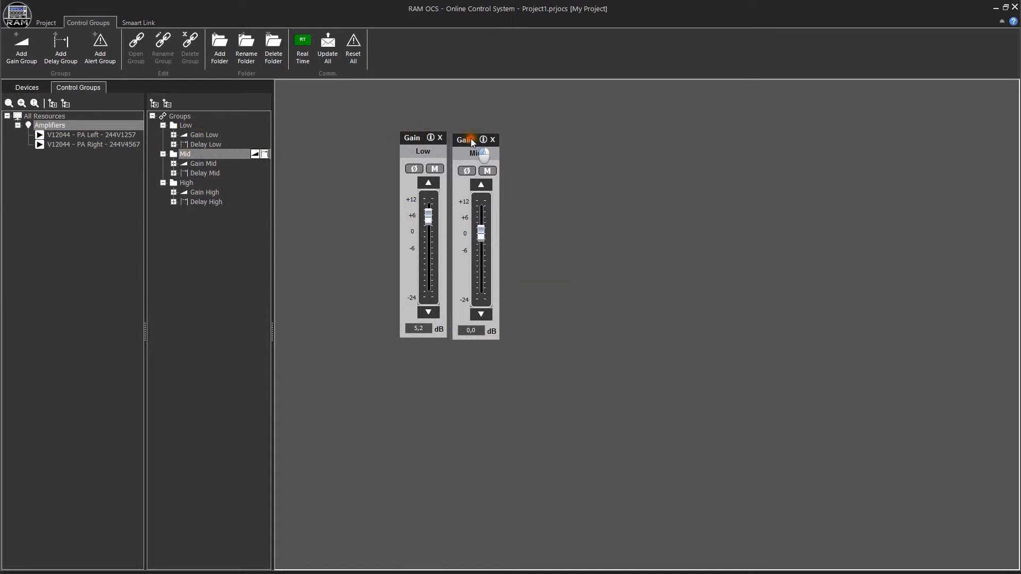
pyautogui.moveTo(481, 234); pyautogui.dragTo(481, 248)
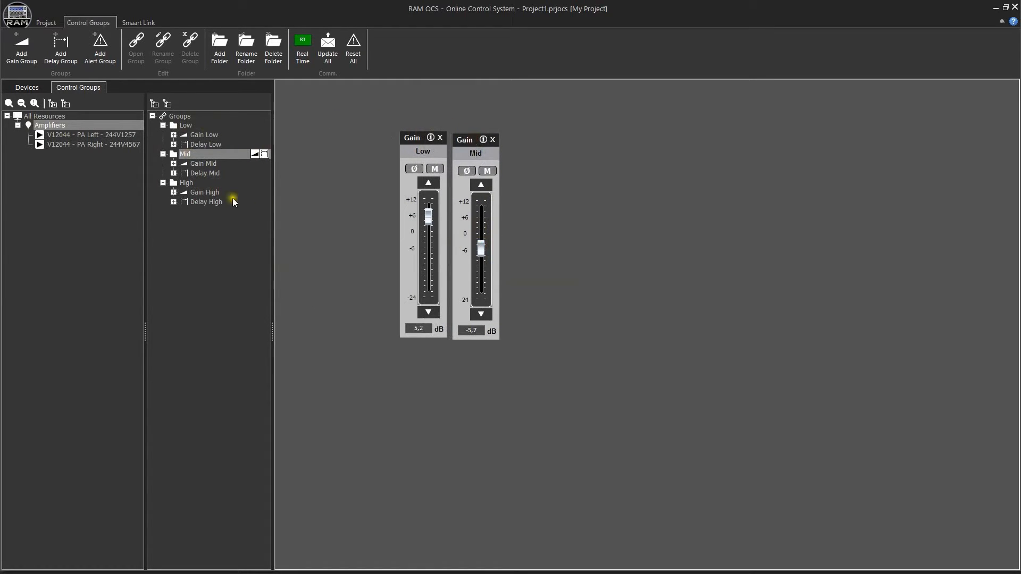
# - Open the High folder's gain fader, place it beside the Mid fader, and raise the gain to about 1.9 dB
pyautogui.click(187, 182)
pyautogui.click(254, 182)
pyautogui.moveTo(306, 98); pyautogui.dragTo(529, 142)
pyautogui.moveTo(535, 224); pyautogui.dragTo(535, 219)
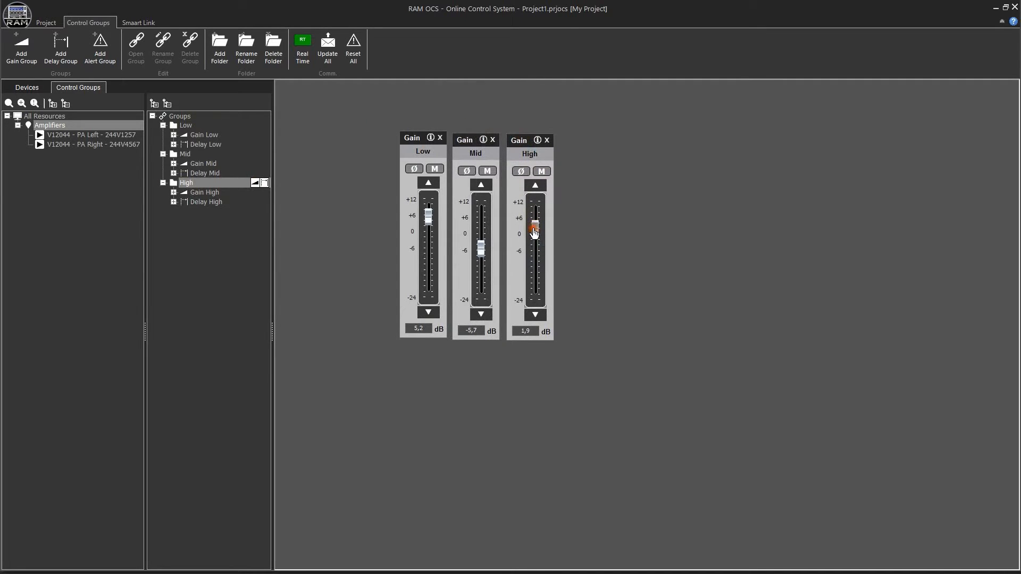
# - Open the Low folder's delay control and place its window below the gain faders
pyautogui.click(185, 126)
pyautogui.click(264, 128)
pyautogui.moveTo(298, 97); pyautogui.dragTo(411, 367)
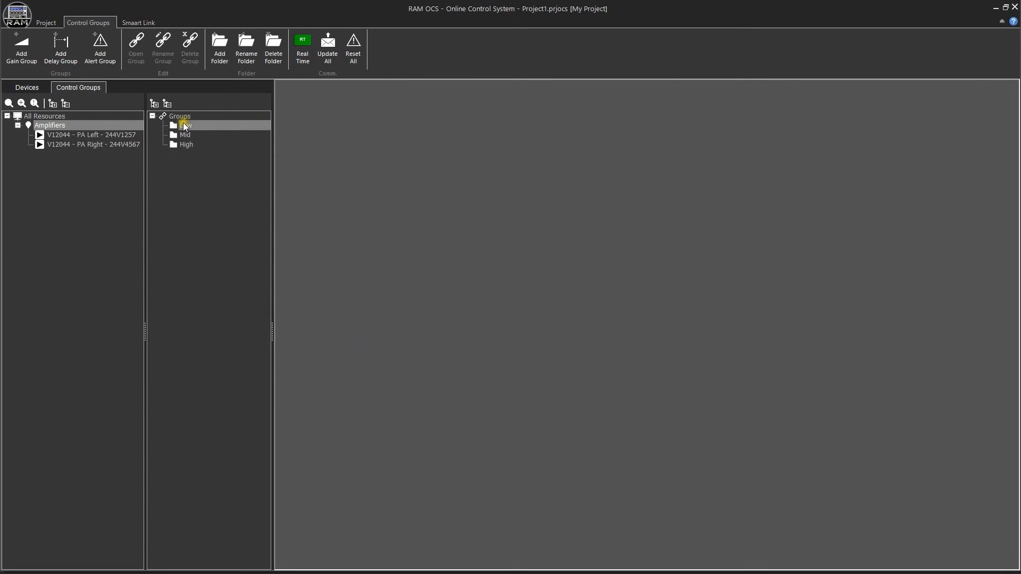
# - Add two gain groups named Left Low Gain and Right Low Gain to the Low folder
pyautogui.click(21, 48)
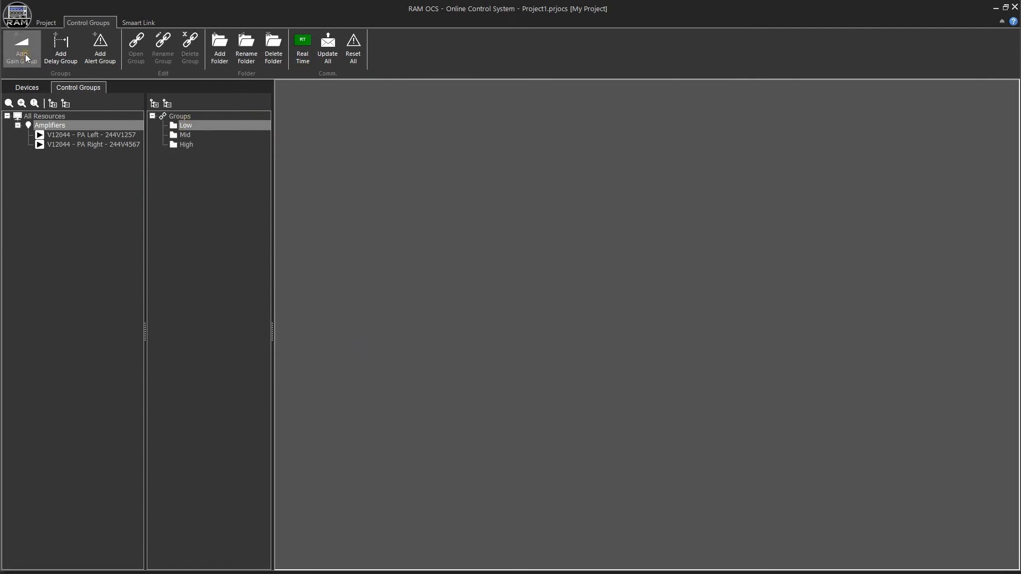
pyautogui.write('Left Low Gain')
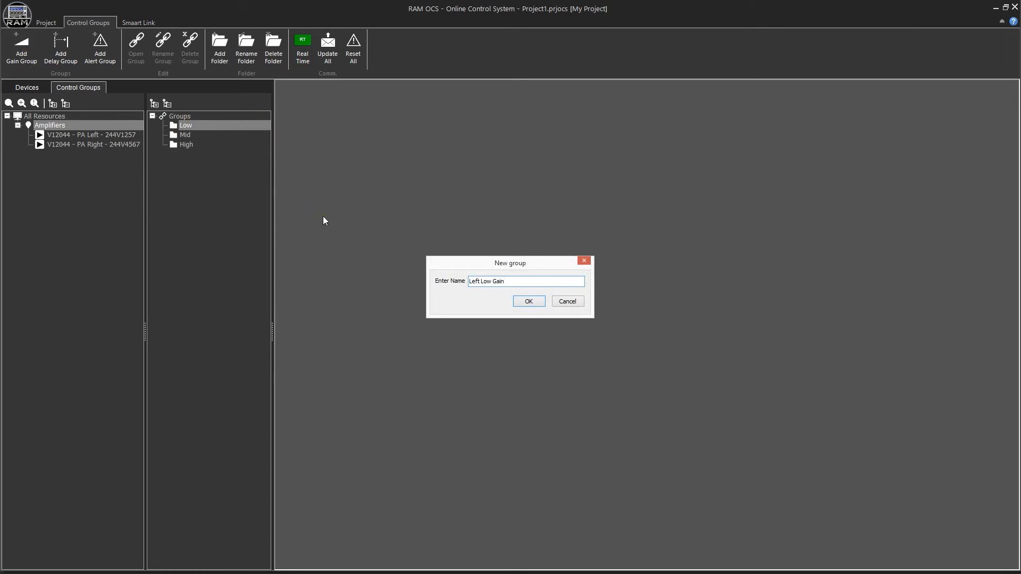
pyautogui.press('Return')
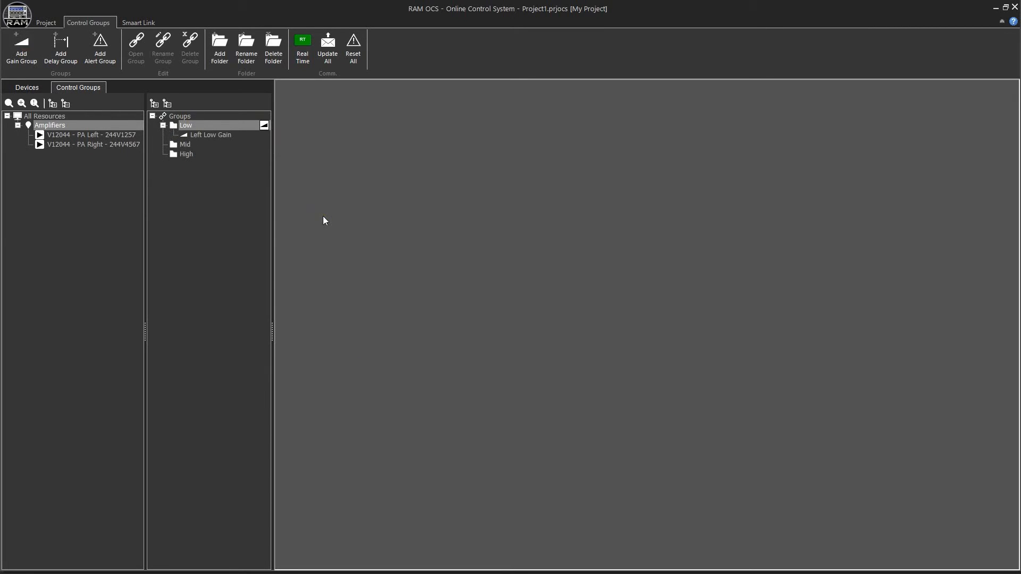
pyautogui.click(21, 53)
pyautogui.write('Right Low Gain')
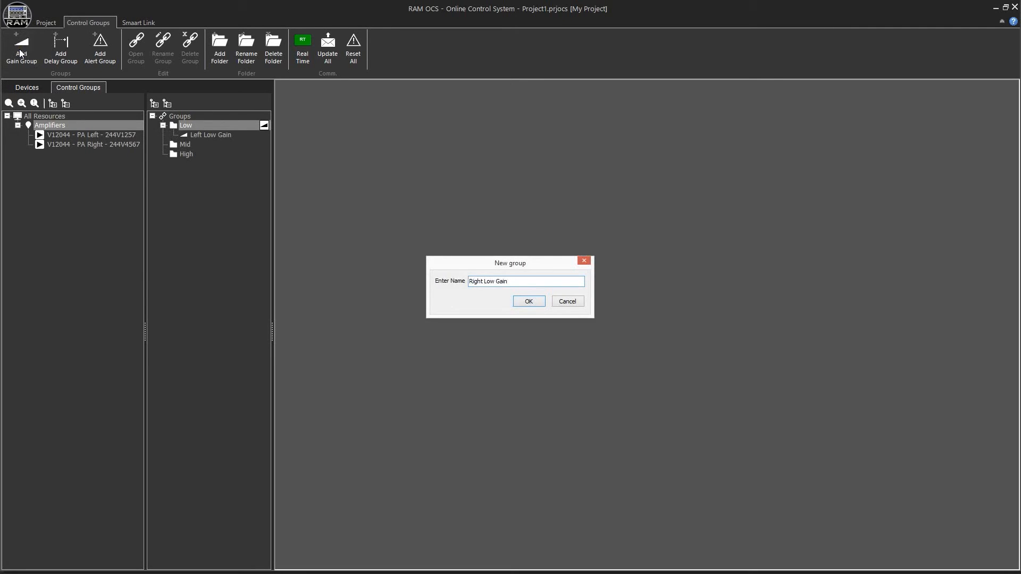
pyautogui.press('Return')
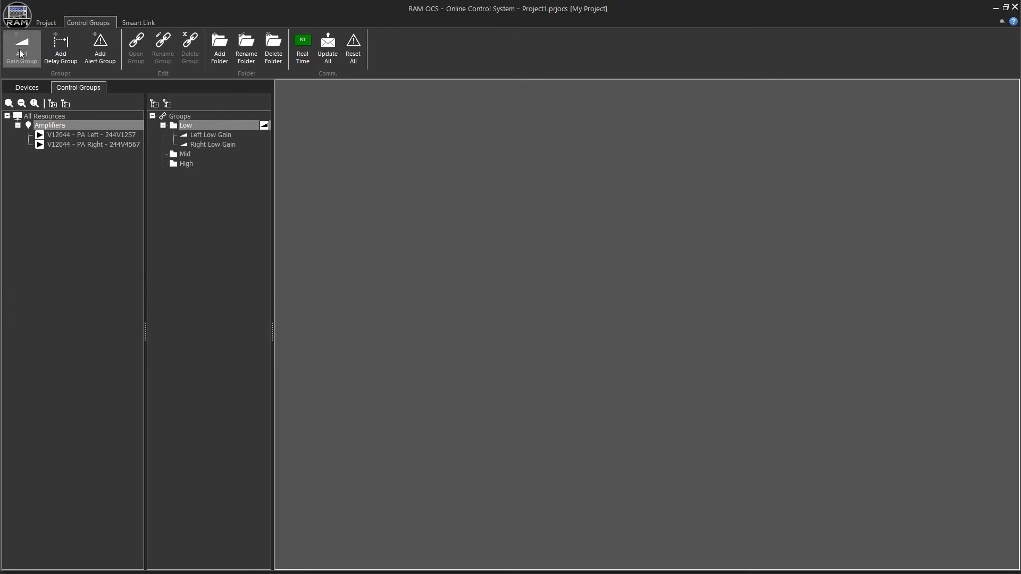
# - Assign PA Left's outputs A and B to the Left Low Gain group, and expand the group to list its members
pyautogui.click(187, 136)
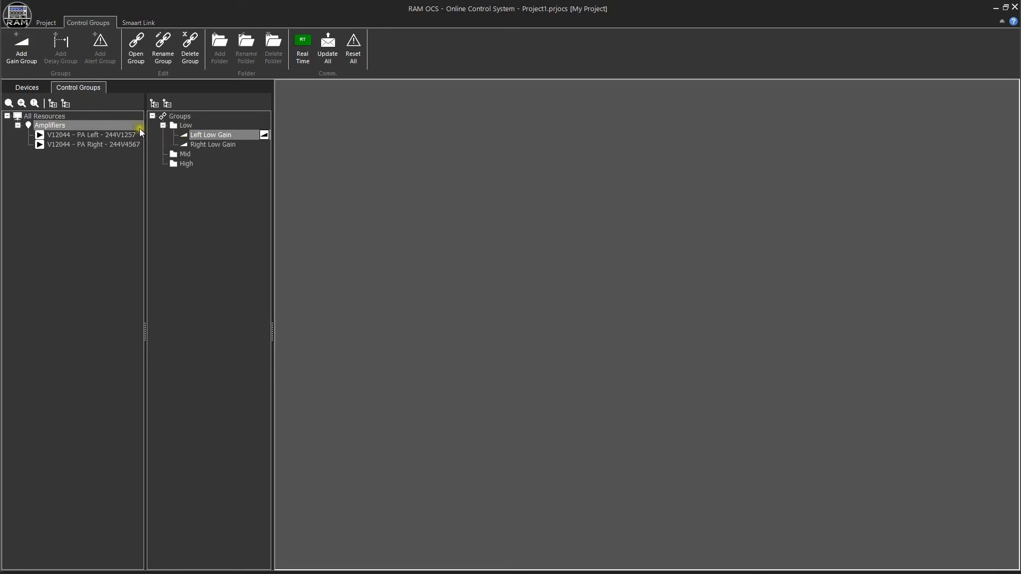
pyautogui.moveTo(43, 138); pyautogui.dragTo(192, 136)
pyautogui.click(474, 268)
pyautogui.click(442, 299)
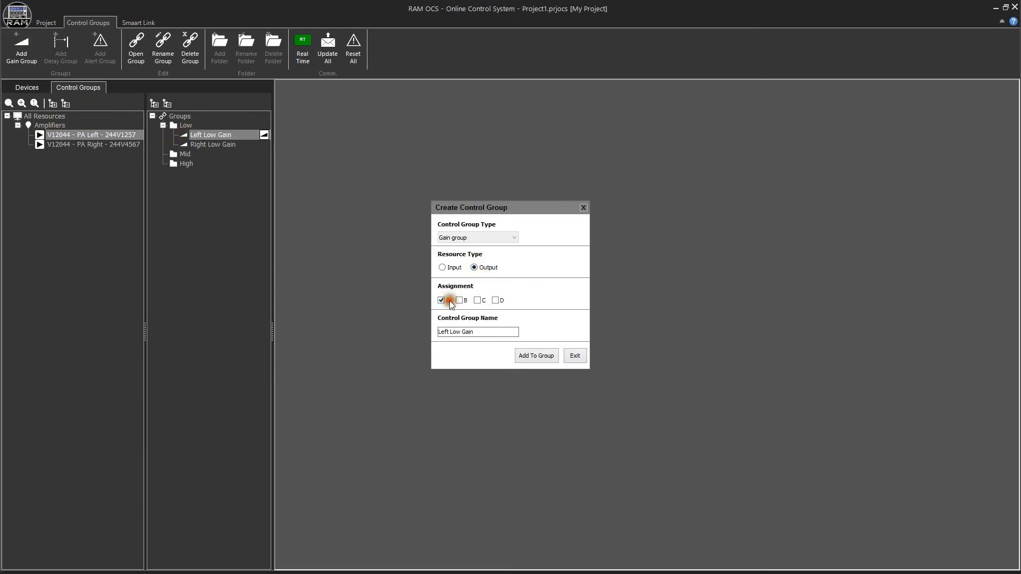
pyautogui.click(536, 357)
pyautogui.moveTo(272, 189); pyautogui.dragTo(324, 176)
pyautogui.click(173, 134)
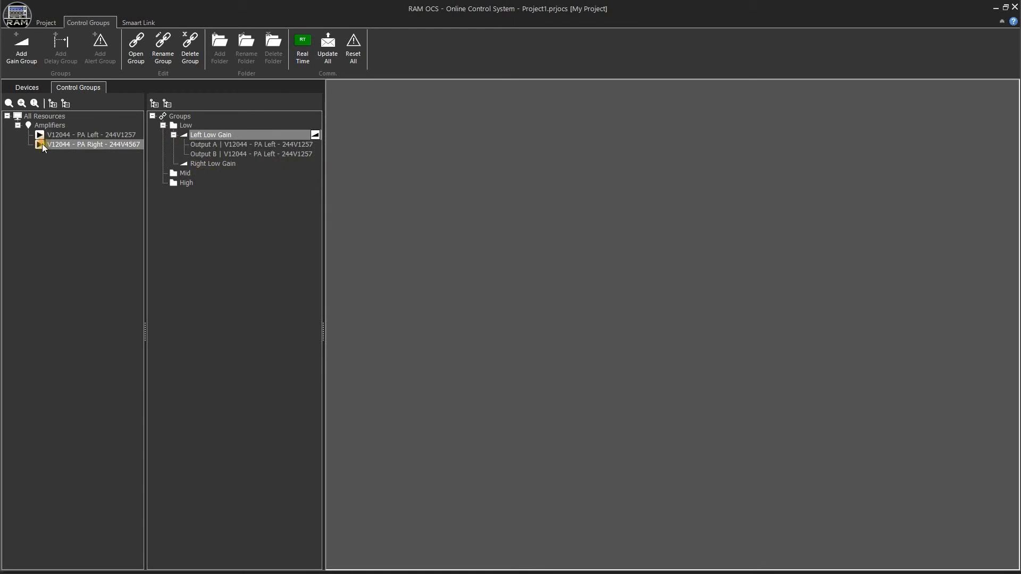
# - Assign PA Right's outputs A and B to the Right Low Gain group
pyautogui.moveTo(39, 145); pyautogui.dragTo(211, 180)
pyautogui.click(474, 268)
pyautogui.click(441, 300)
pyautogui.click(459, 301)
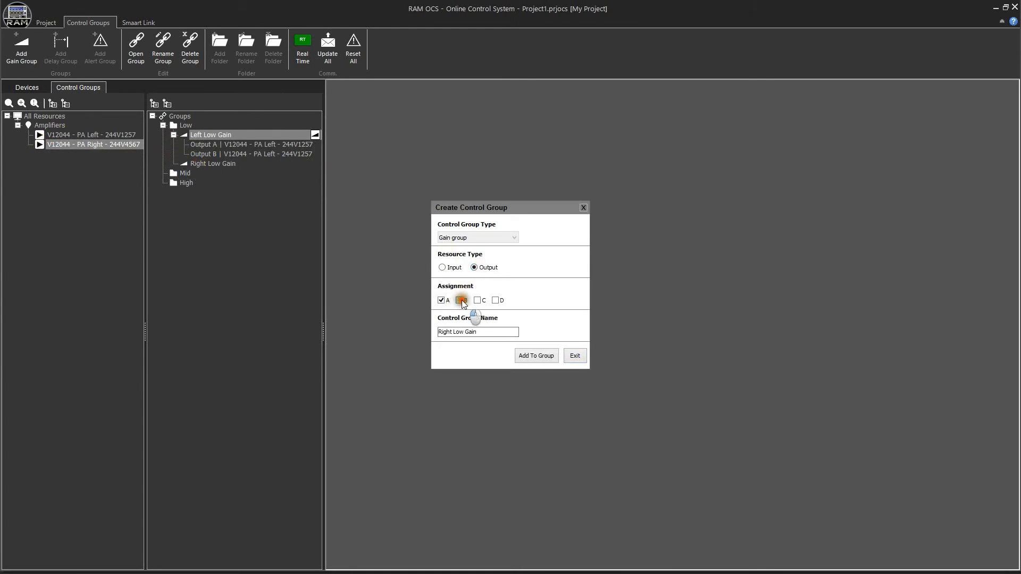
pyautogui.click(536, 356)
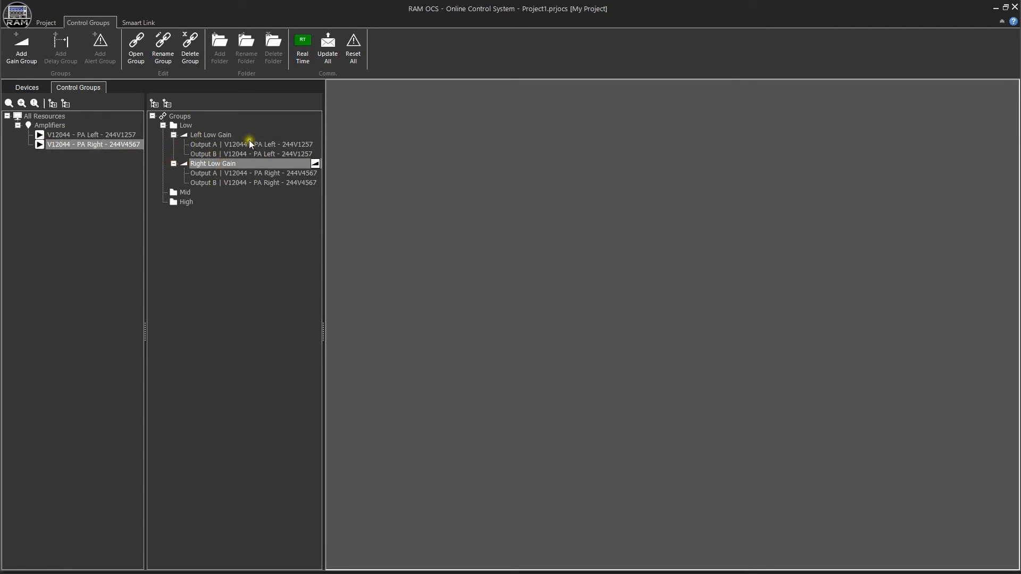
# - Open the Left Low Gain and Right Low Gain faders and place them side by side with a gap between
pyautogui.click(266, 135)
pyautogui.moveTo(315, 136); pyautogui.dragTo(448, 139)
pyautogui.click(279, 164)
pyautogui.moveTo(315, 164); pyautogui.dragTo(625, 143)
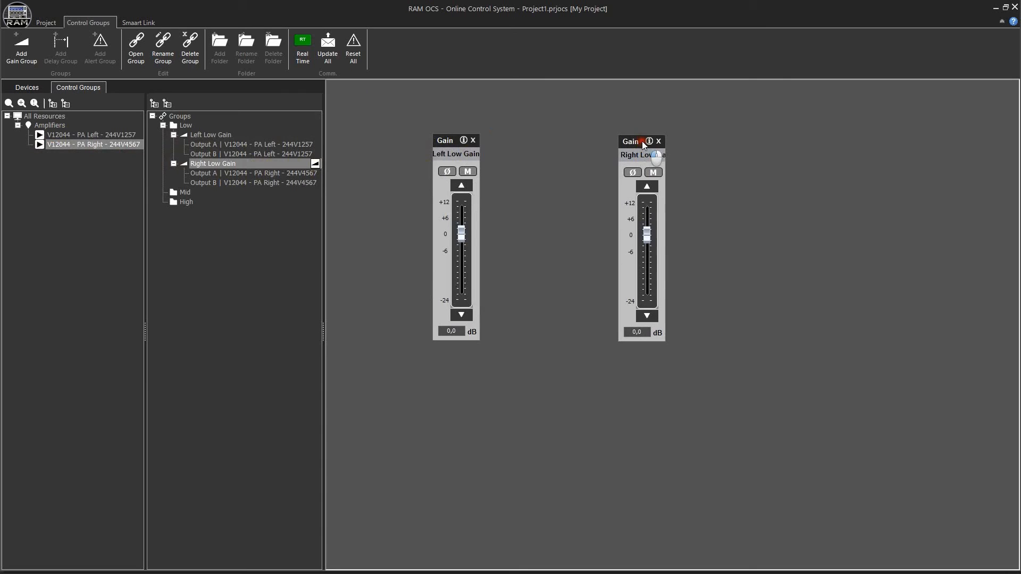
# - Open the Low folder's gain fader and set Low to about 1.9 dB, Left Low Gain to 1.5 dB, and Right Low Gain to 2.1 dB
pyautogui.click(218, 127)
pyautogui.moveTo(311, 127); pyautogui.dragTo(541, 104)
pyautogui.moveTo(552, 192); pyautogui.dragTo(551, 188)
pyautogui.moveTo(464, 236); pyautogui.dragTo(463, 231)
pyautogui.moveTo(645, 240); pyautogui.dragTo(646, 234)
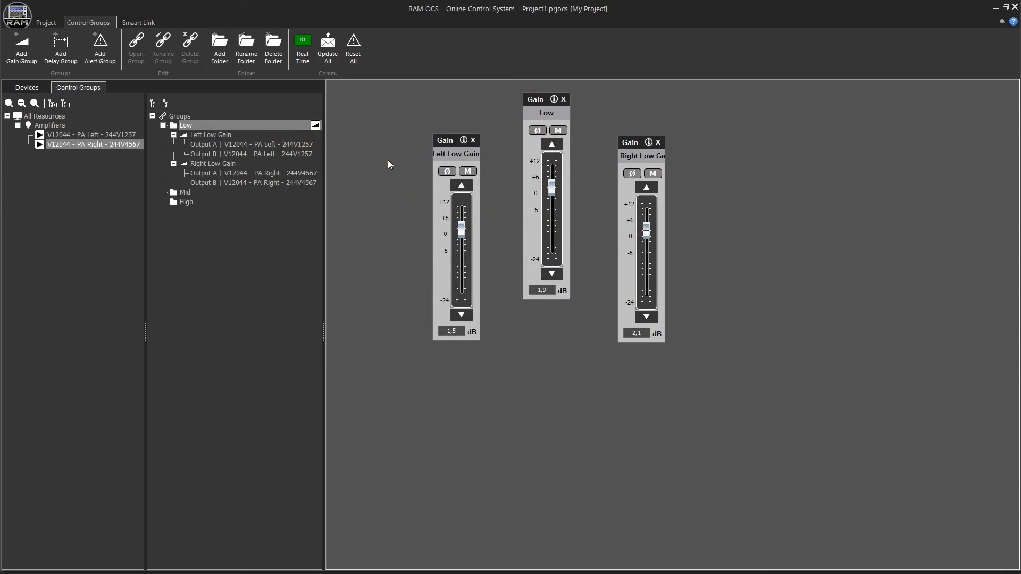
# - Save the project under the new name Sample_project in the OCS Projects folder
pyautogui.click(46, 22)
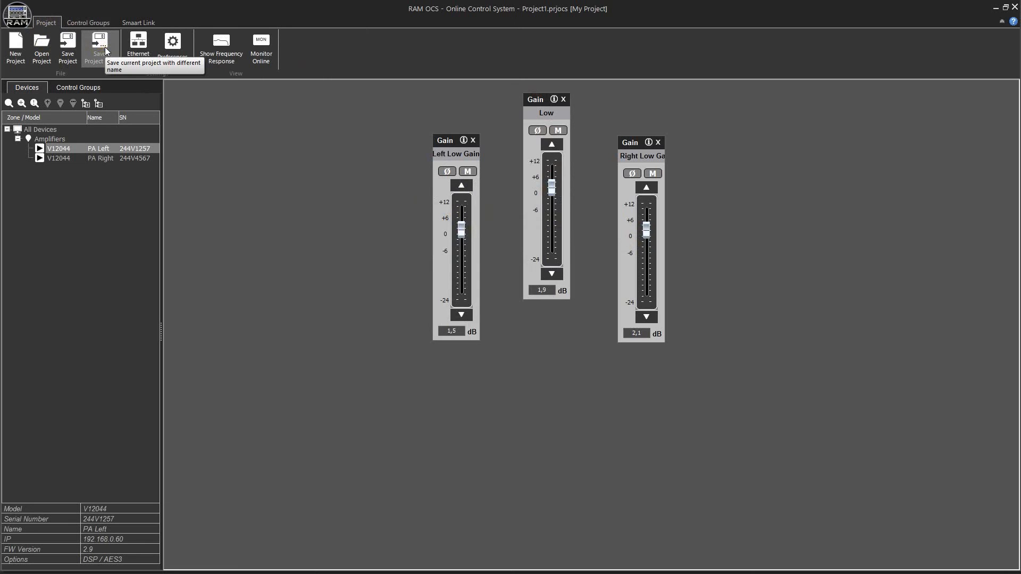
pyautogui.click(101, 48)
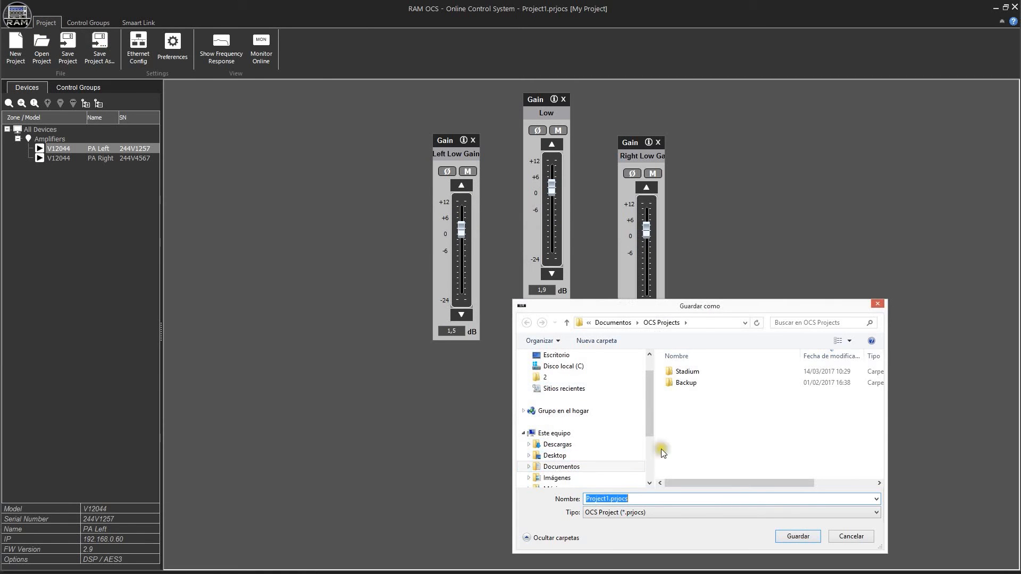
pyautogui.write('Sam')
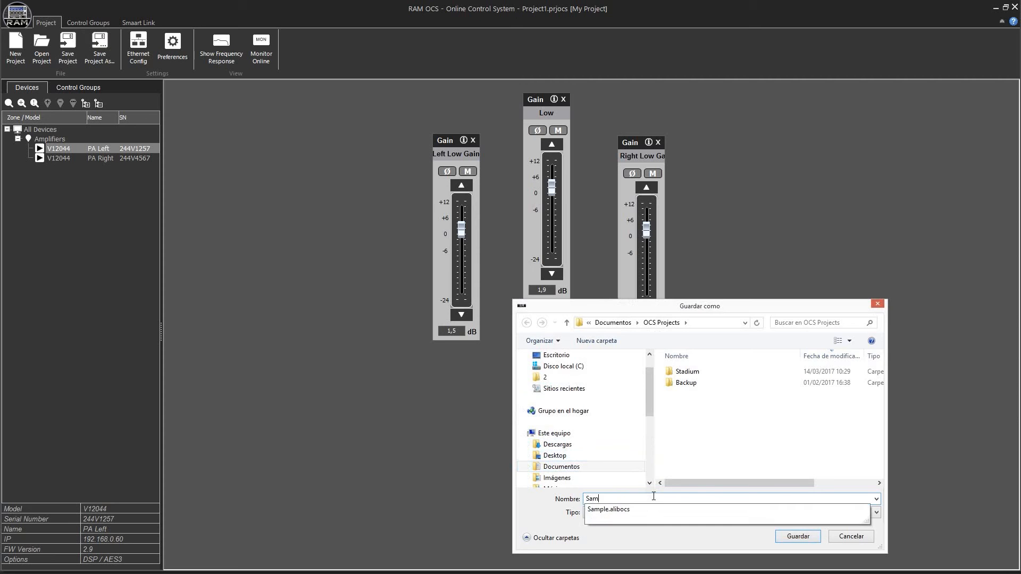
pyautogui.write('ple_project')
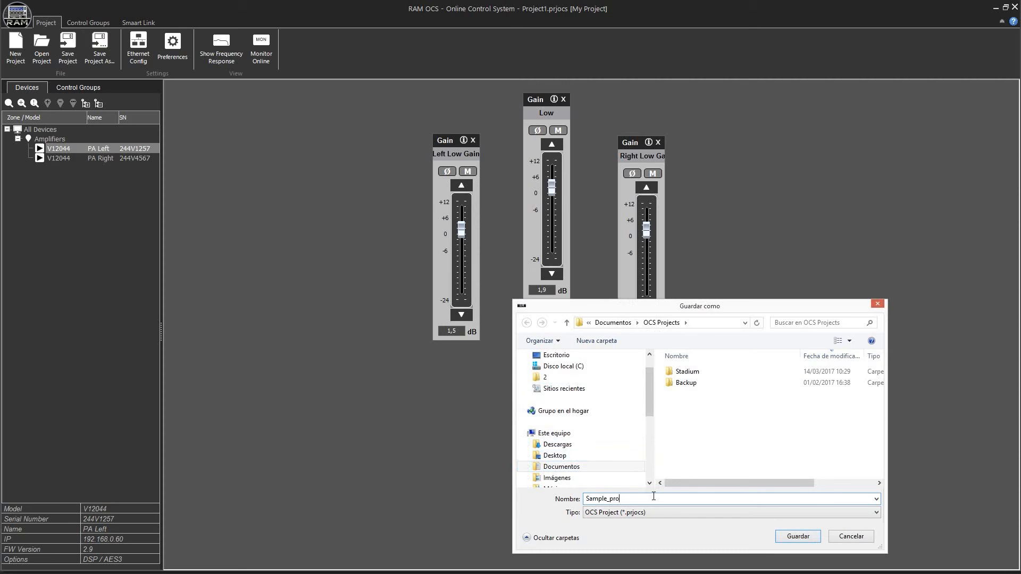